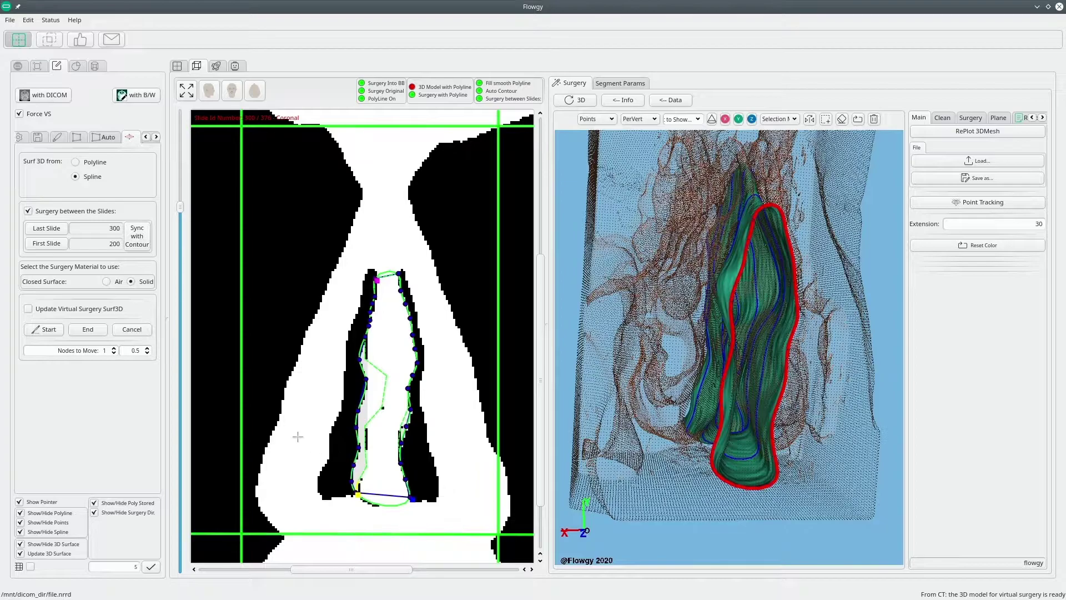
# - Reshape the closed surgery contour on the coronal slice by moving nodes inward along its side and at its base
pyautogui.moveTo(366, 379); pyautogui.dragTo(396, 383)
pyautogui.moveTo(412, 497); pyautogui.dragTo(375, 493)
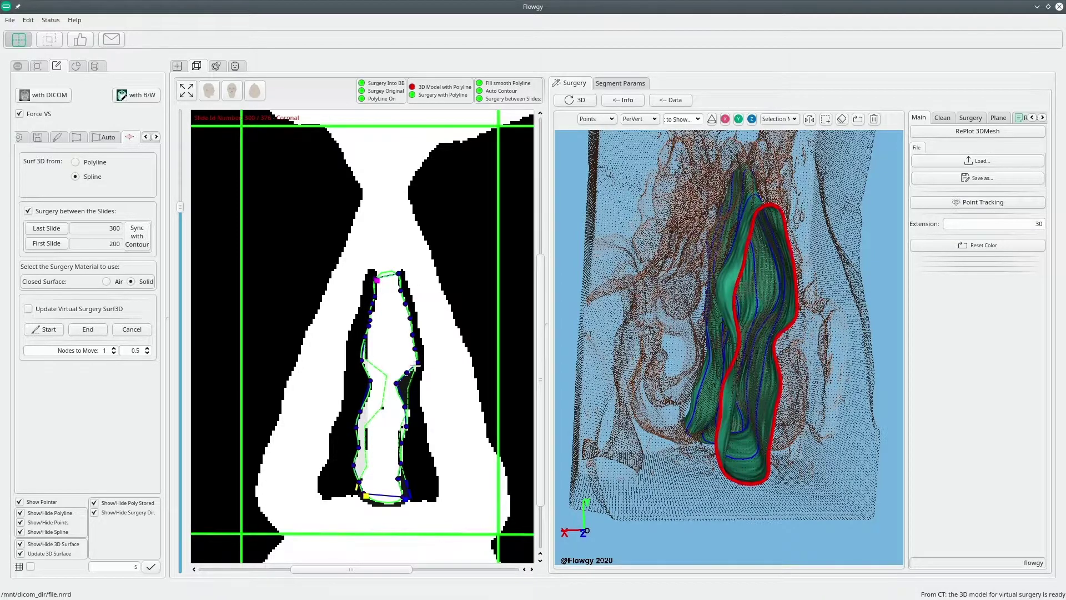
pyautogui.moveTo(414, 368); pyautogui.dragTo(407, 366)
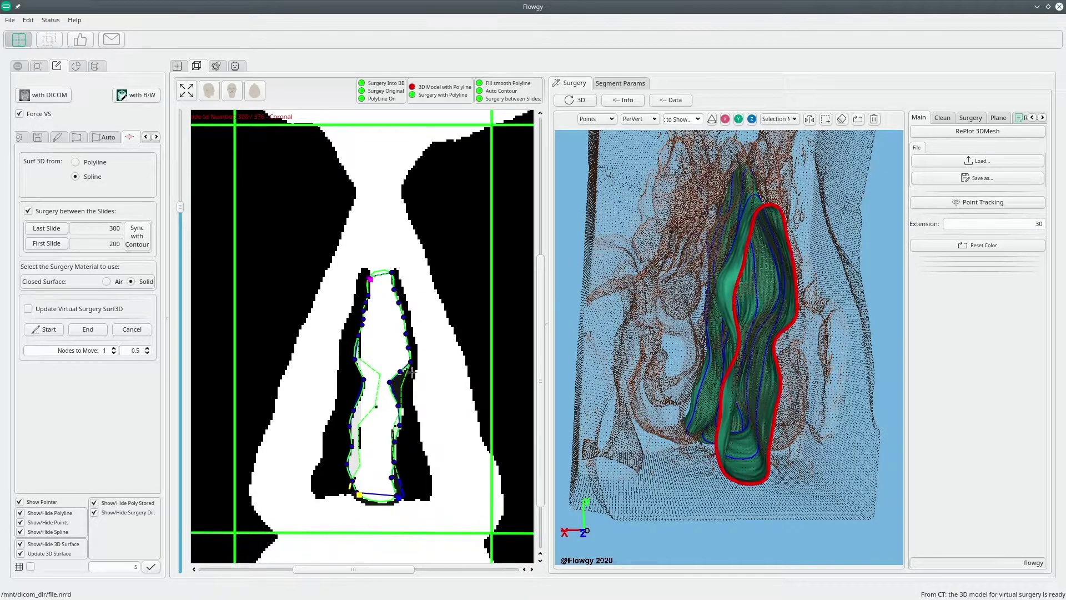
pyautogui.scroll(-5, 401, 401)
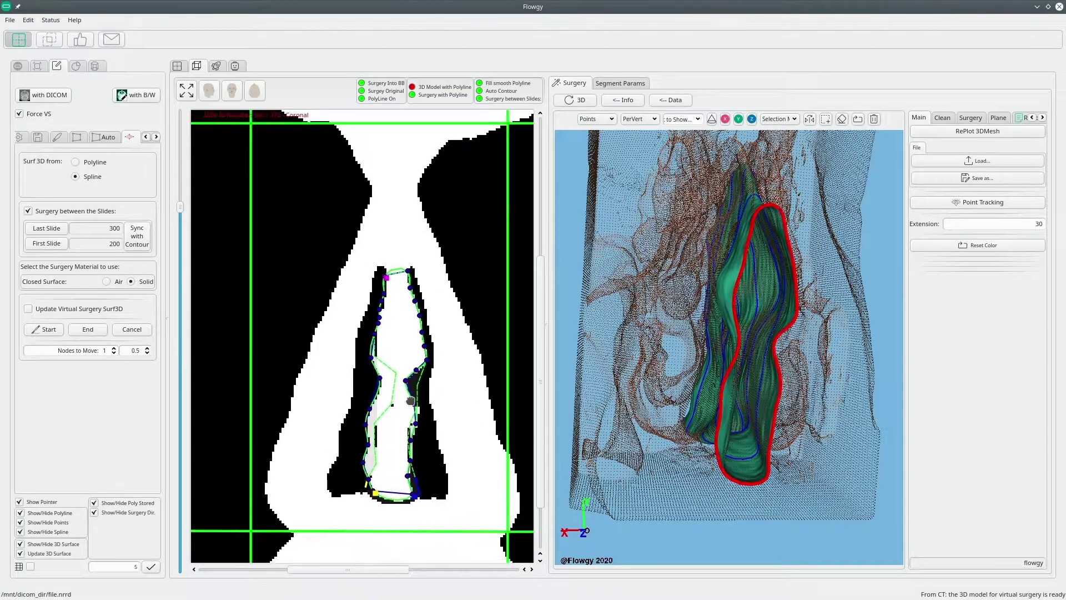
pyautogui.scroll(5, 401, 400)
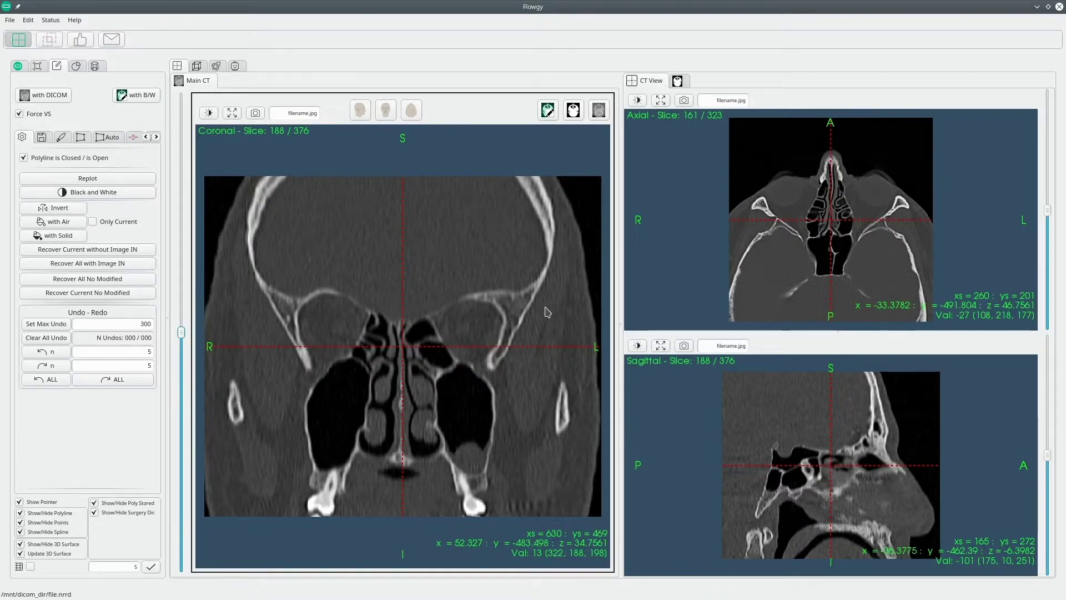
# - Show coronal slice 258 in the black-and-white surgery view and bring up the Auto Polylines tools
pyautogui.click(198, 66)
pyautogui.moveTo(181, 281); pyautogui.dragTo(189, 259)
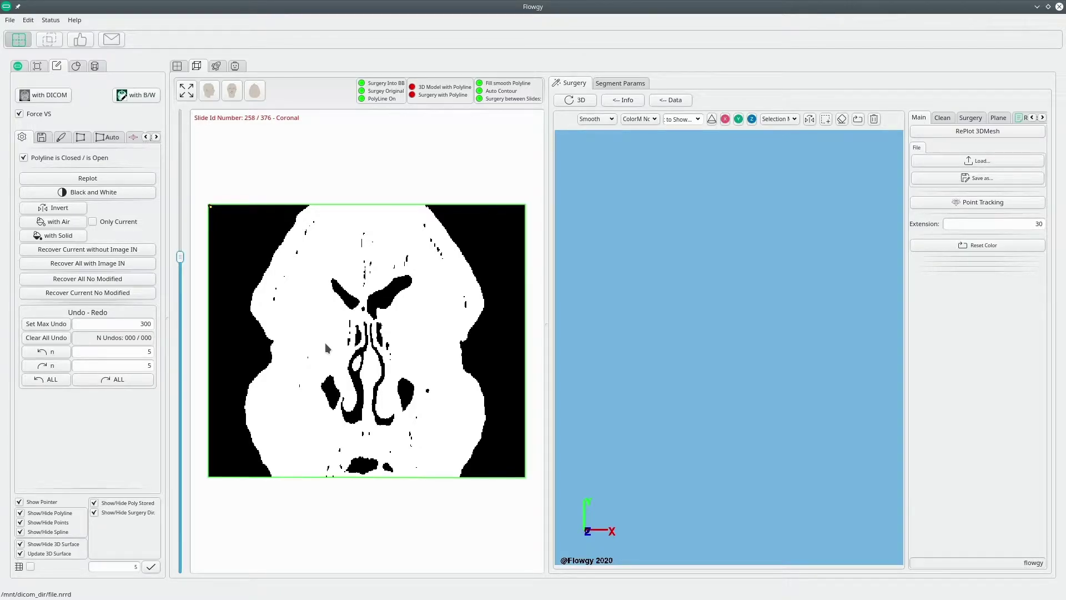
pyautogui.click(81, 138)
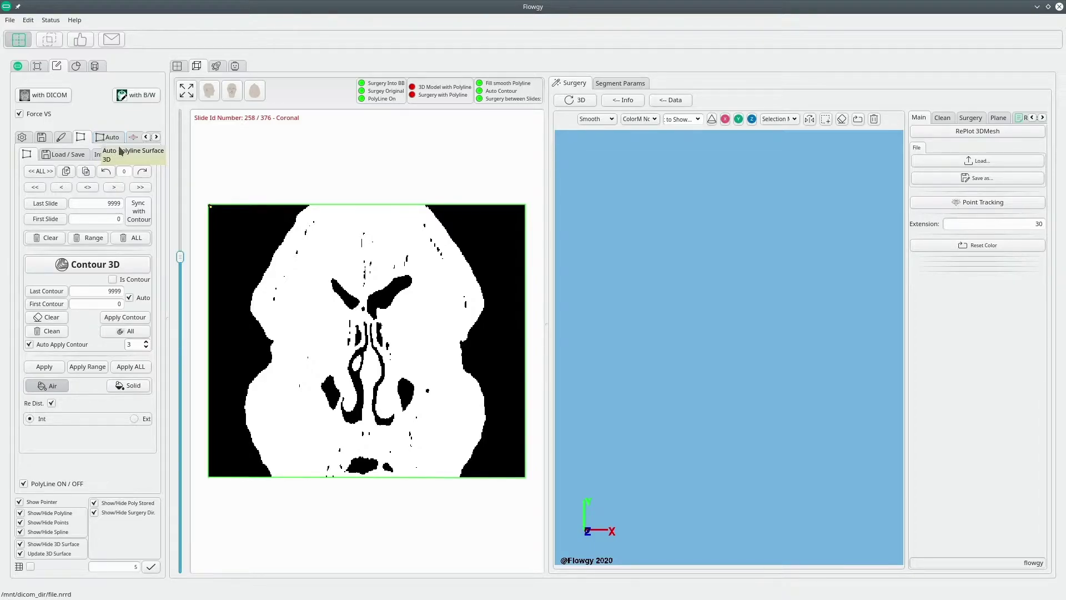
pyautogui.click(104, 139)
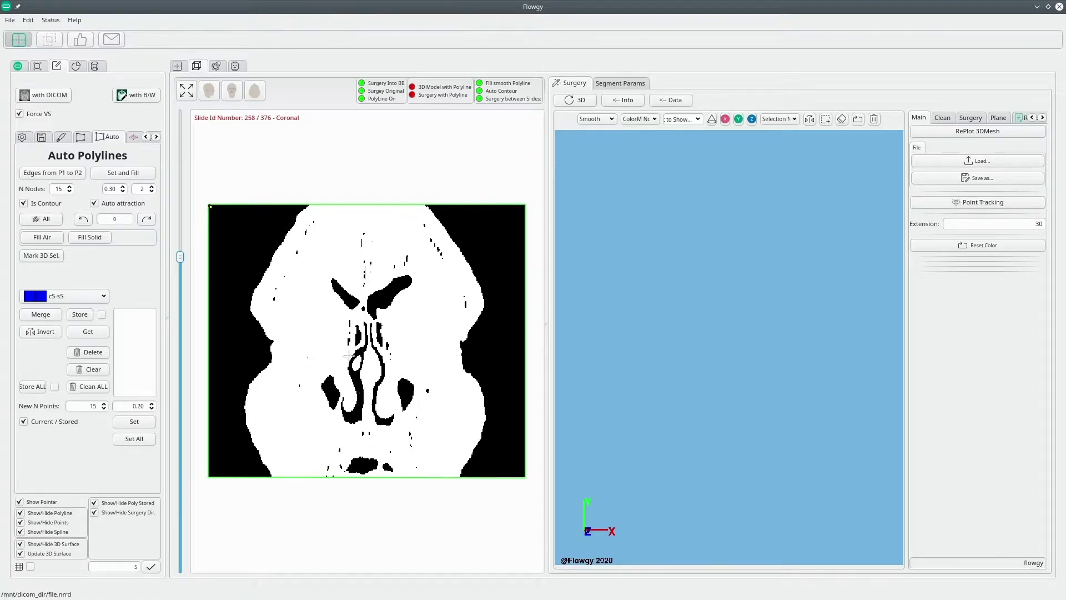
# - On coronal slice 300, place two end points on the left-hand air passage and generate a 15-node edge polyline along its septal side
pyautogui.scroll(3, 352, 364)
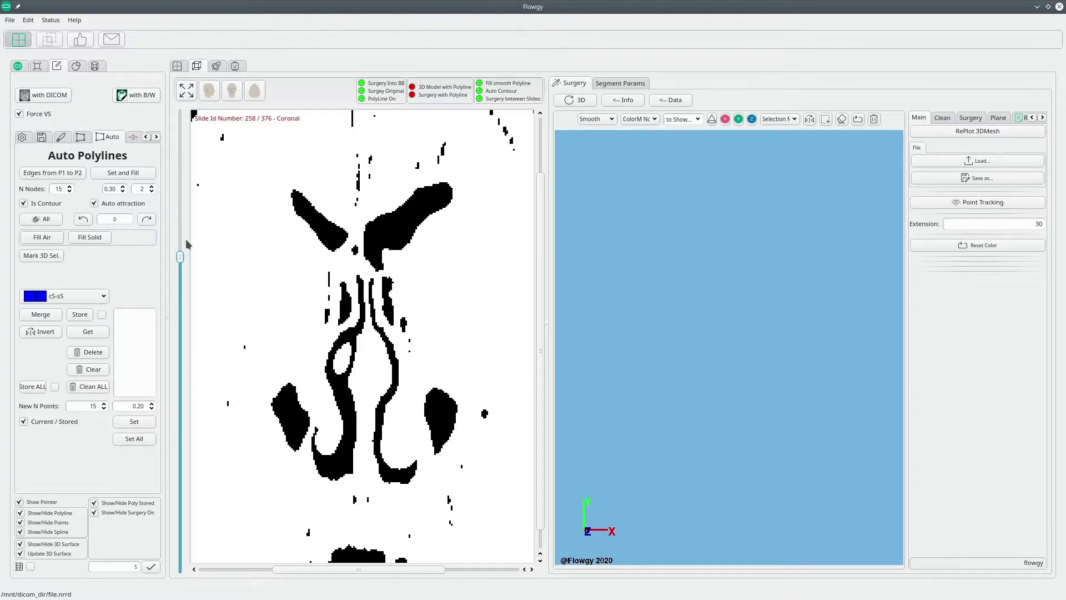
pyautogui.moveTo(177, 255); pyautogui.dragTo(184, 209)
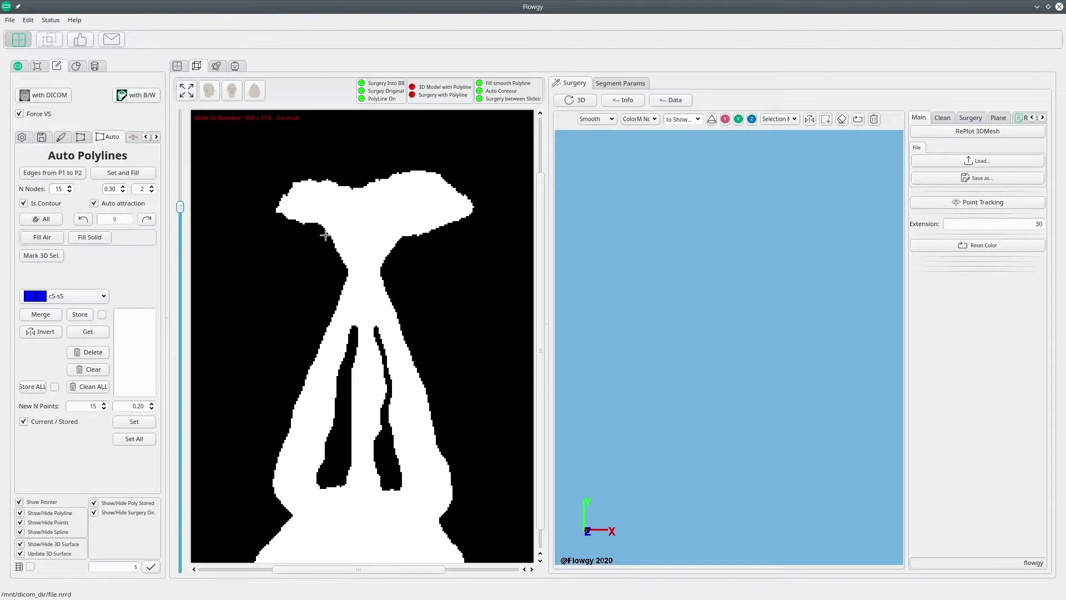
pyautogui.click(359, 333)
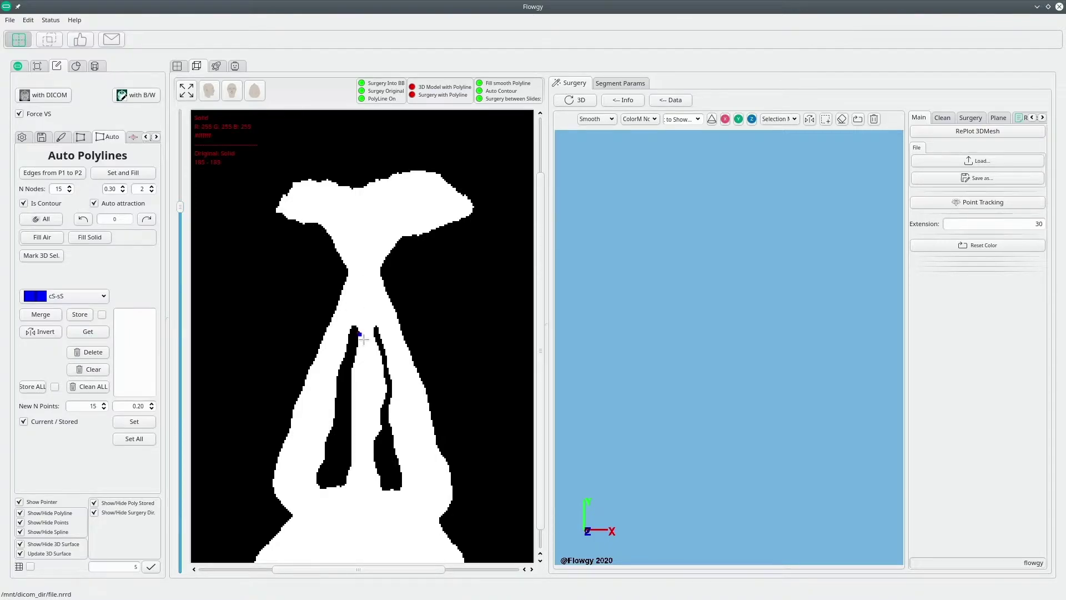
pyautogui.click(345, 484)
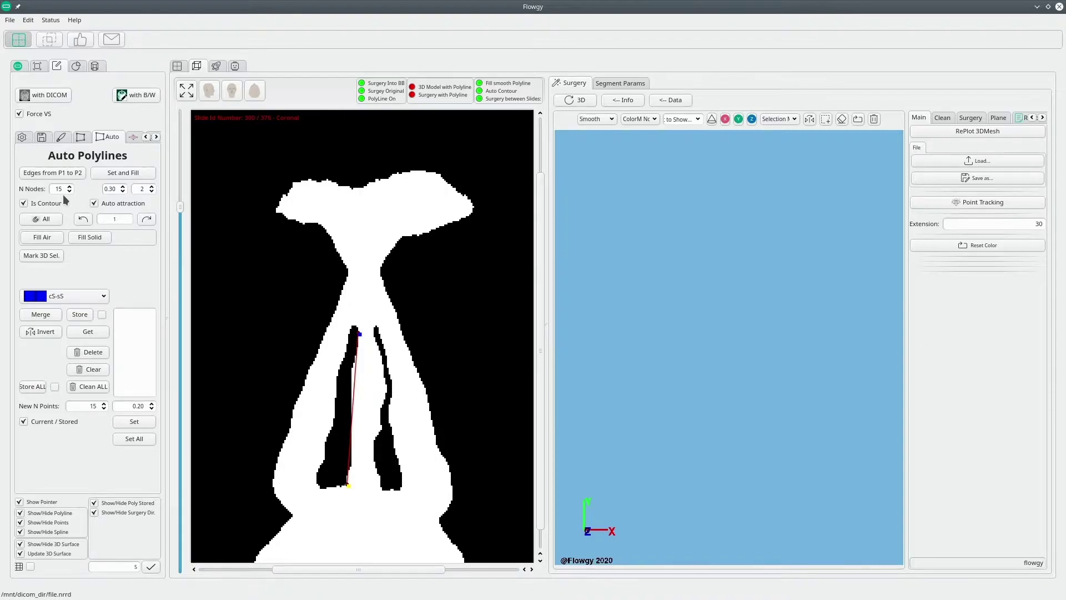
pyautogui.click(118, 193)
pyautogui.click(56, 176)
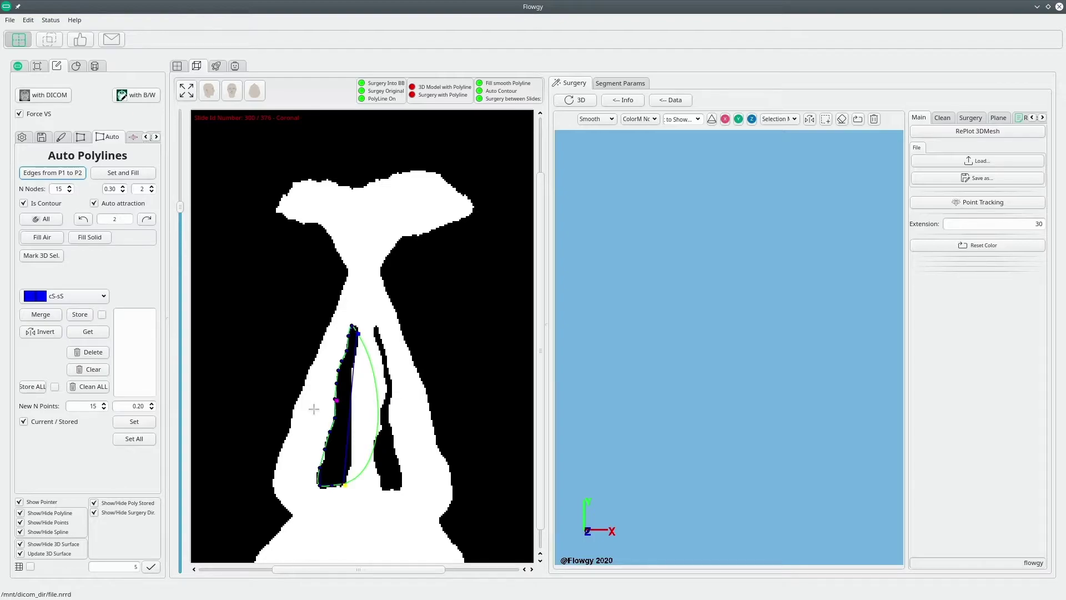
pyautogui.click(64, 174)
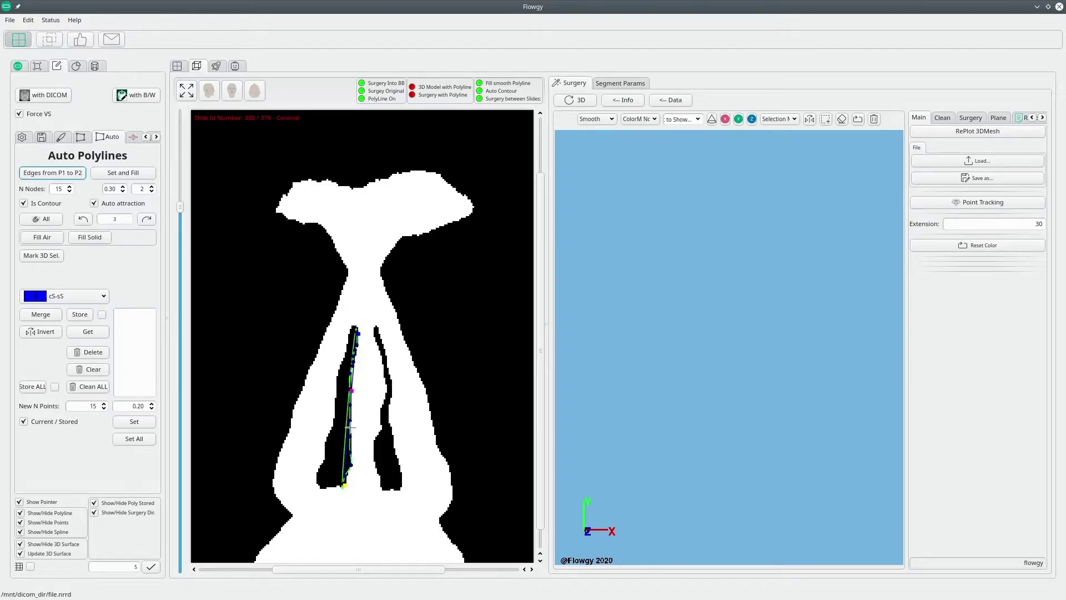
# - Switch the polyline from closed to open and return to the Auto Polylines tools
pyautogui.click(22, 137)
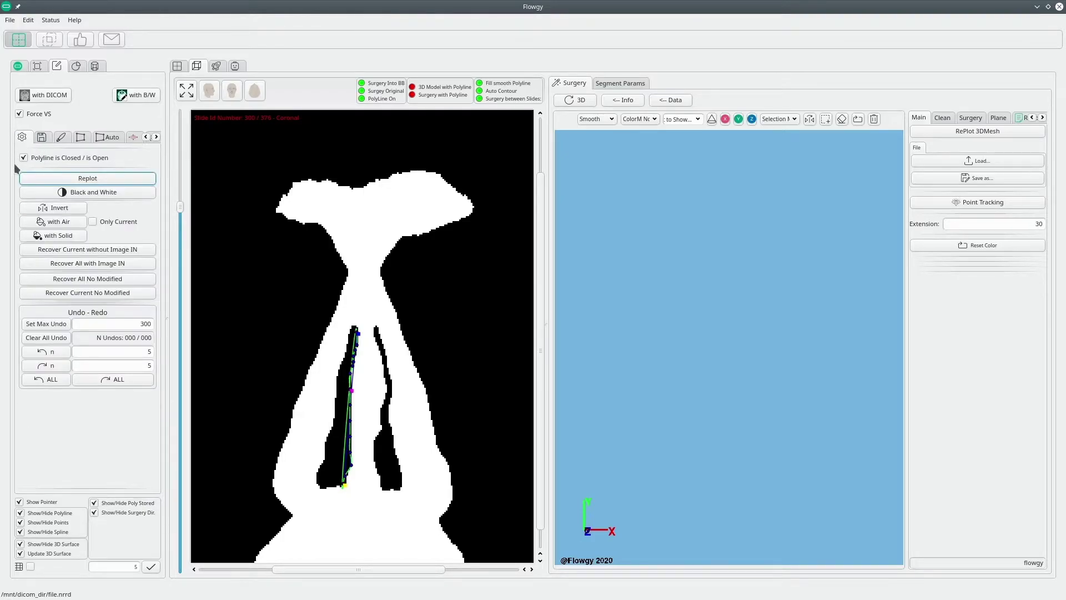
pyautogui.click(24, 158)
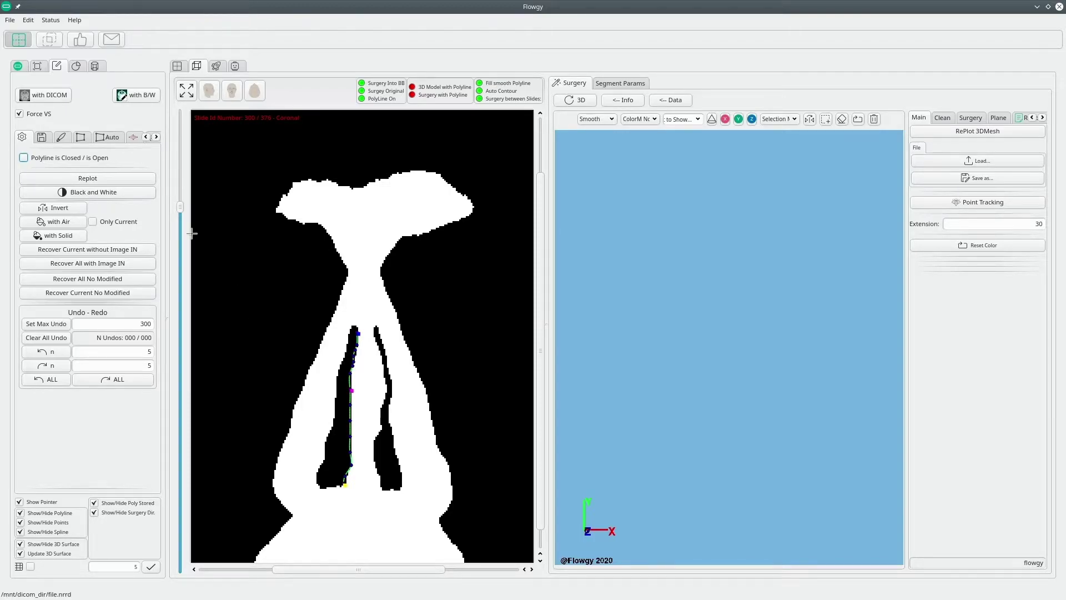
pyautogui.click(109, 138)
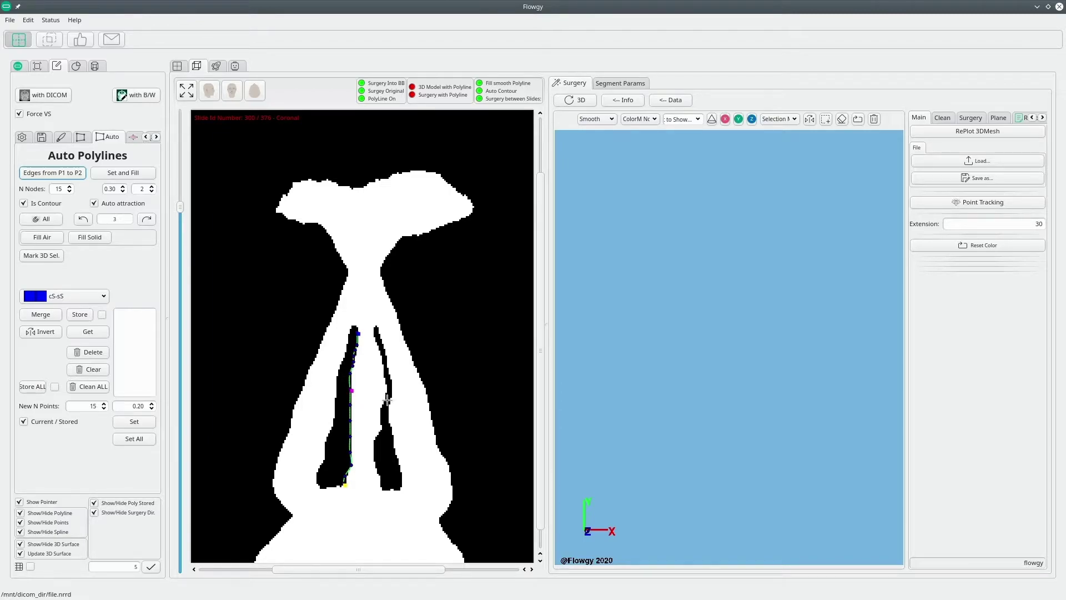
# - On coronal slice 280, trace the septal edge of the left-hand air passage with an automatic polyline between its upper and lower ends
pyautogui.click(181, 208)
pyautogui.moveTo(181, 209); pyautogui.dragTo(181, 231)
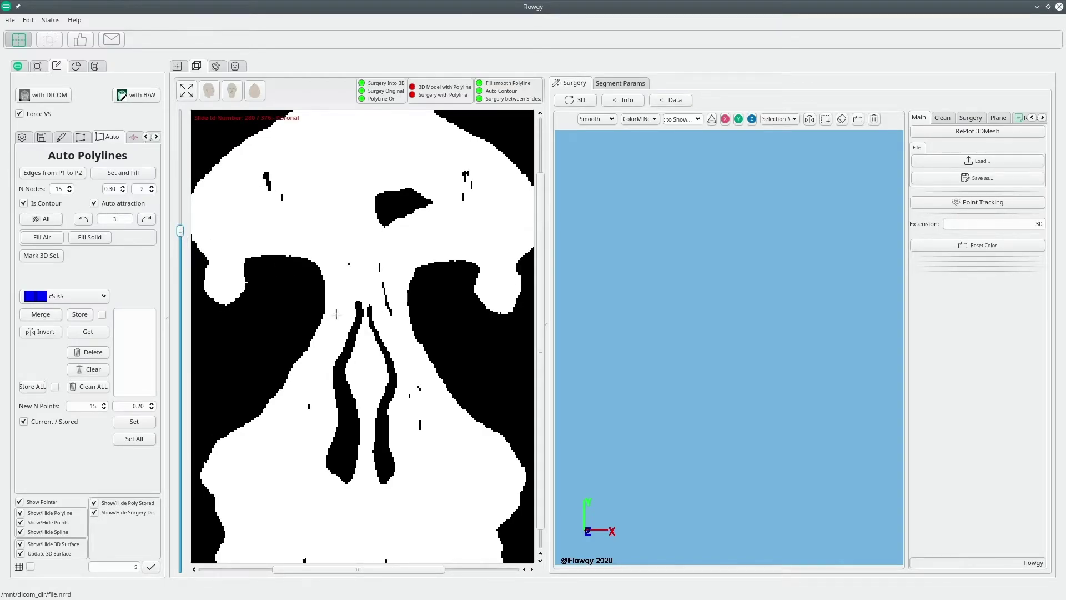
pyautogui.click(363, 317)
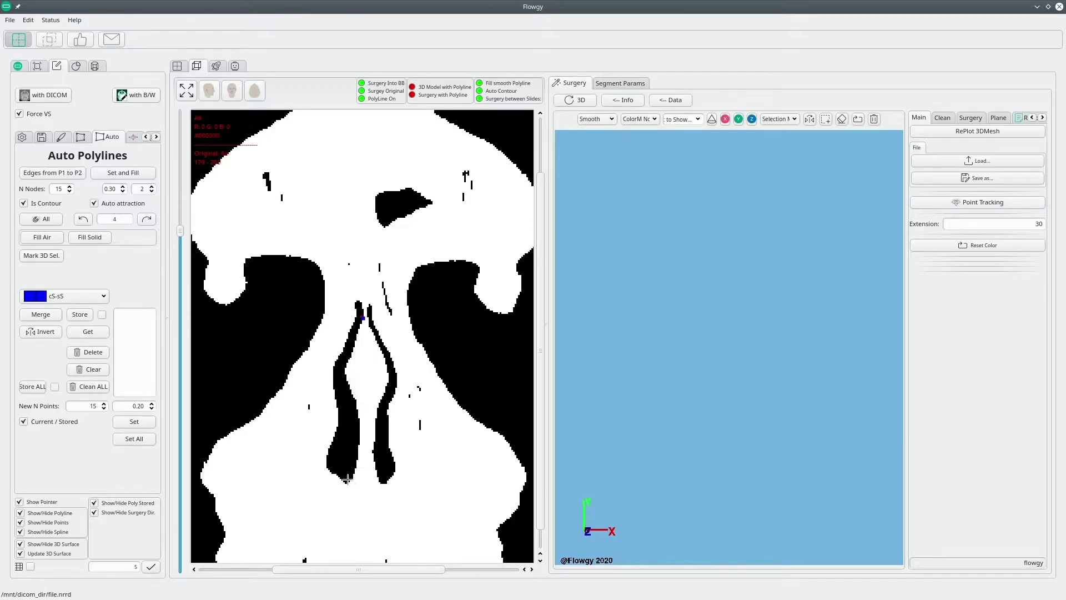
pyautogui.click(350, 480)
pyautogui.click(350, 480)
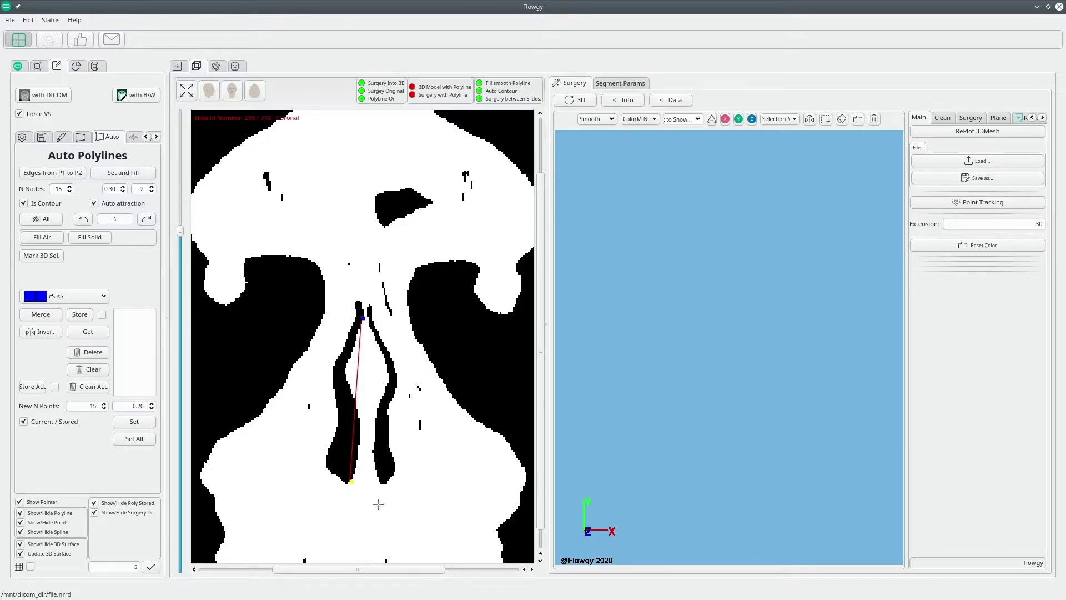
pyautogui.click(67, 173)
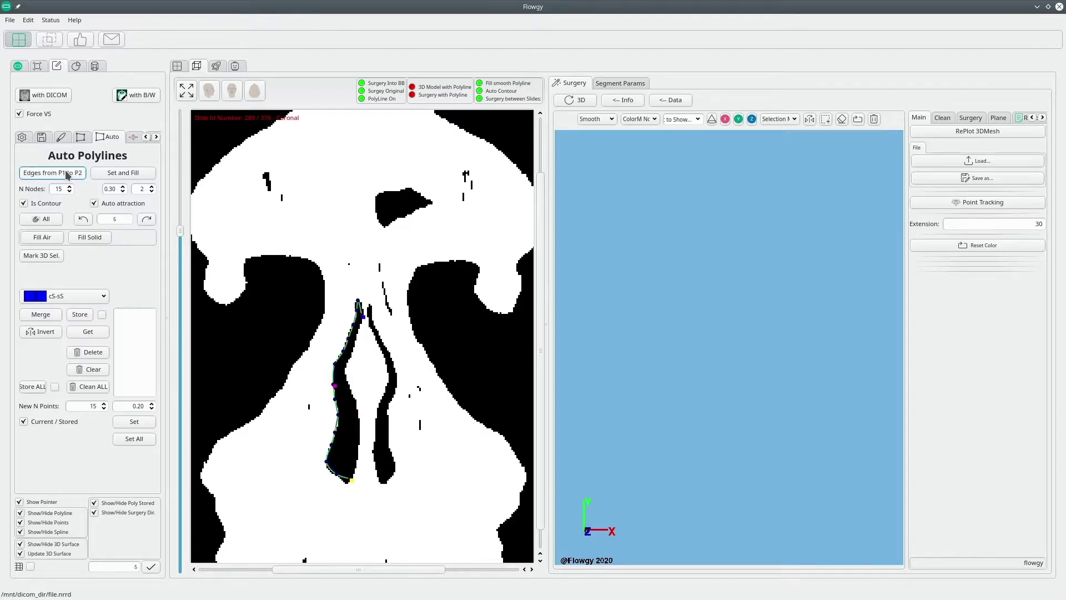
pyautogui.click(67, 174)
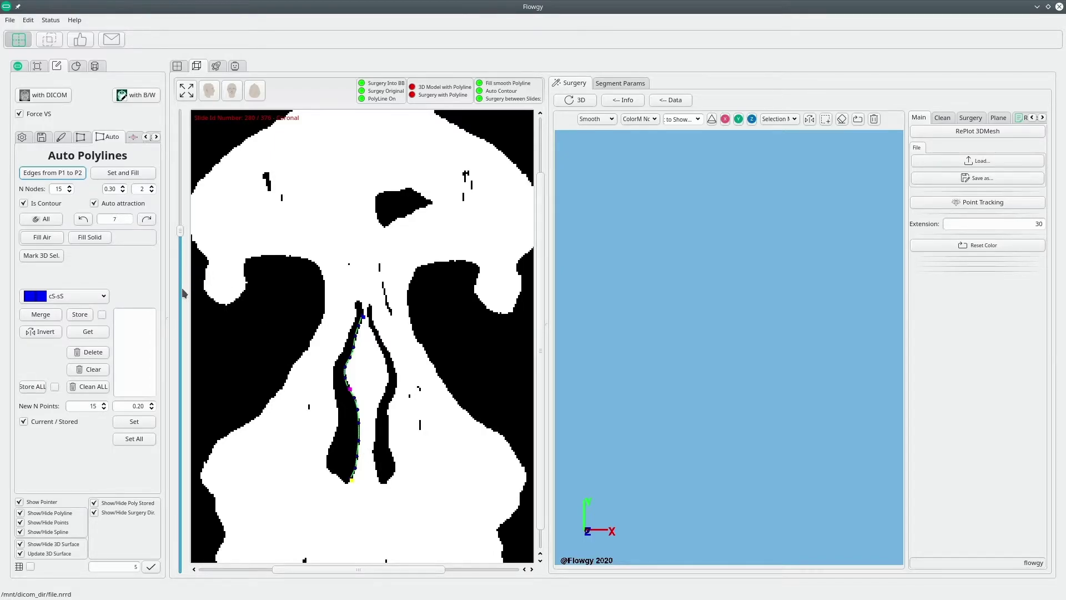
# - On coronal slice 260, generate the edge polyline from P1 to P2 along the septal wall of the left-hand passage
pyautogui.scroll(-2, 183, 295)
pyautogui.scroll(-8, 183, 294)
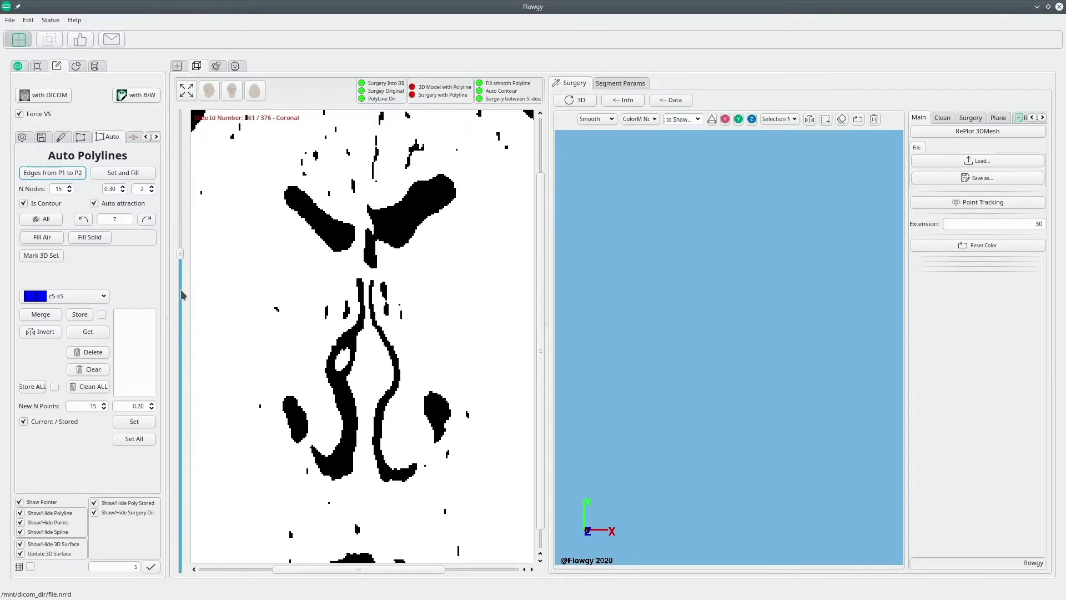
pyautogui.scroll(-1, 182, 295)
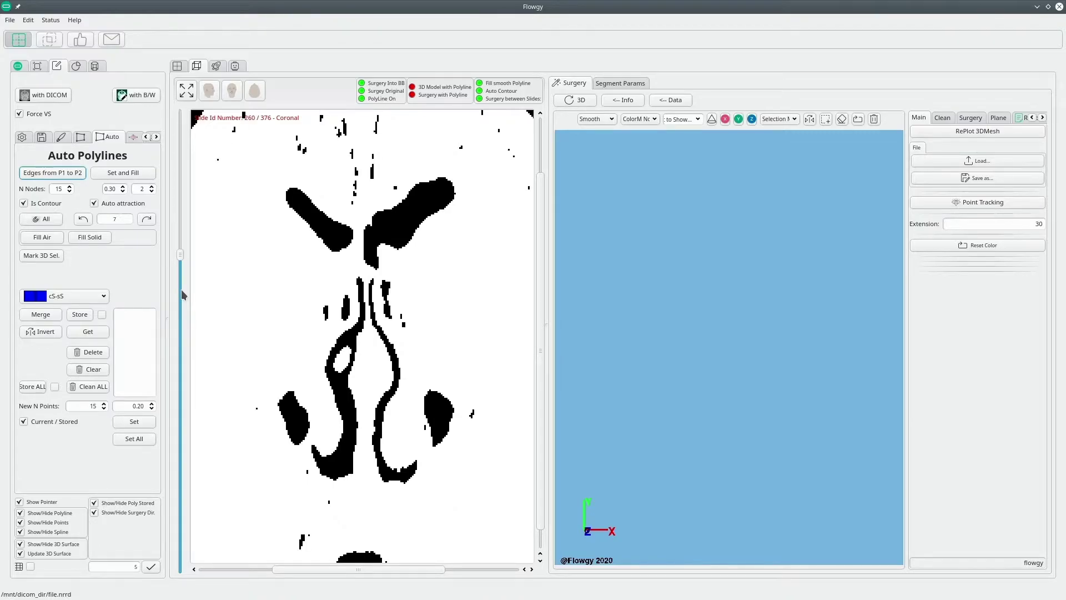
pyautogui.click(362, 296)
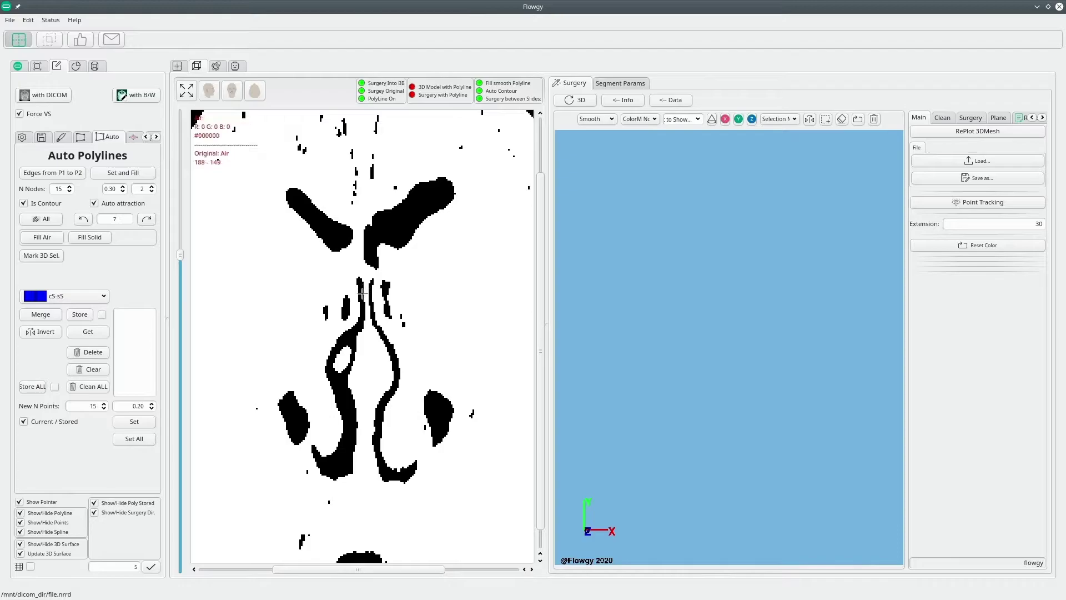
pyautogui.click(352, 473)
pyautogui.click(72, 173)
pyautogui.click(75, 173)
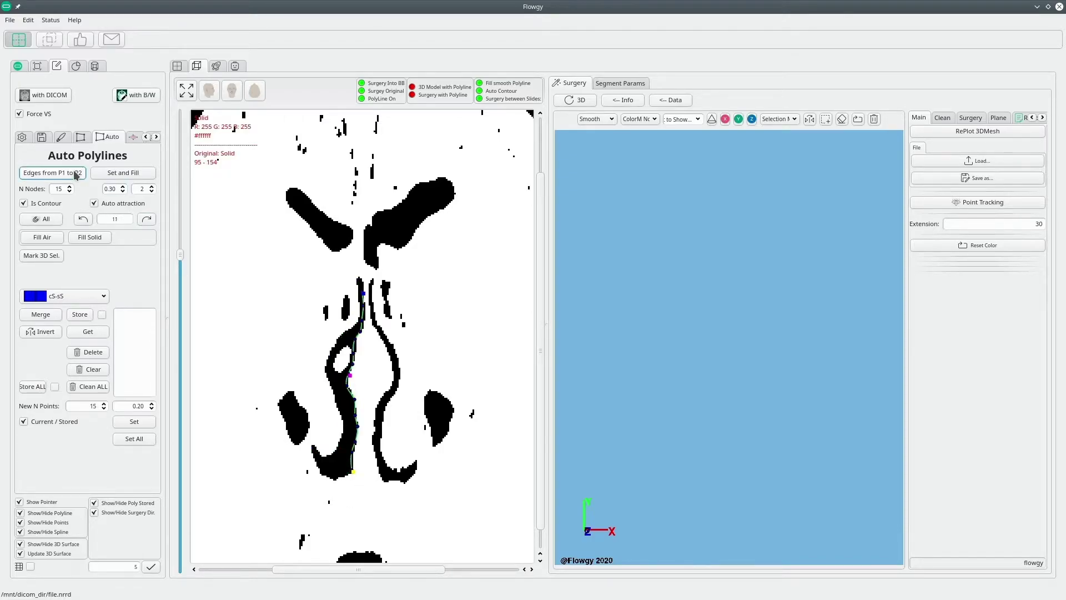
# - On coronal slice 240, set P1 and P2 at the passage's upper and lower ends and generate the septal edge polyline
pyautogui.scroll(-3, 186, 237)
pyautogui.scroll(-5, 186, 238)
pyautogui.scroll(-7, 186, 240)
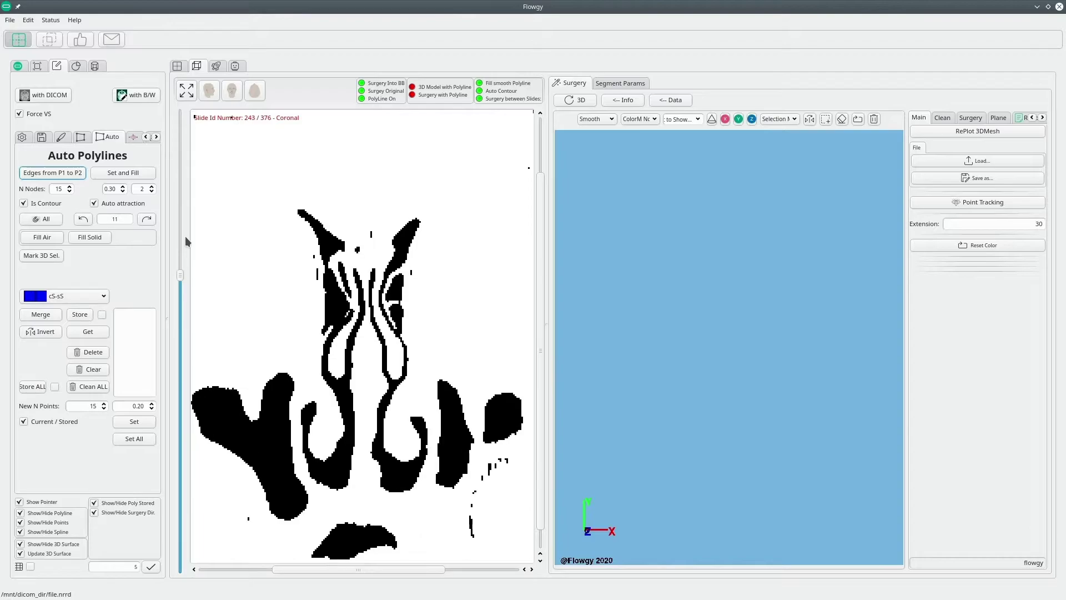
pyautogui.scroll(-3, 185, 236)
pyautogui.click(362, 288)
pyautogui.click(348, 485)
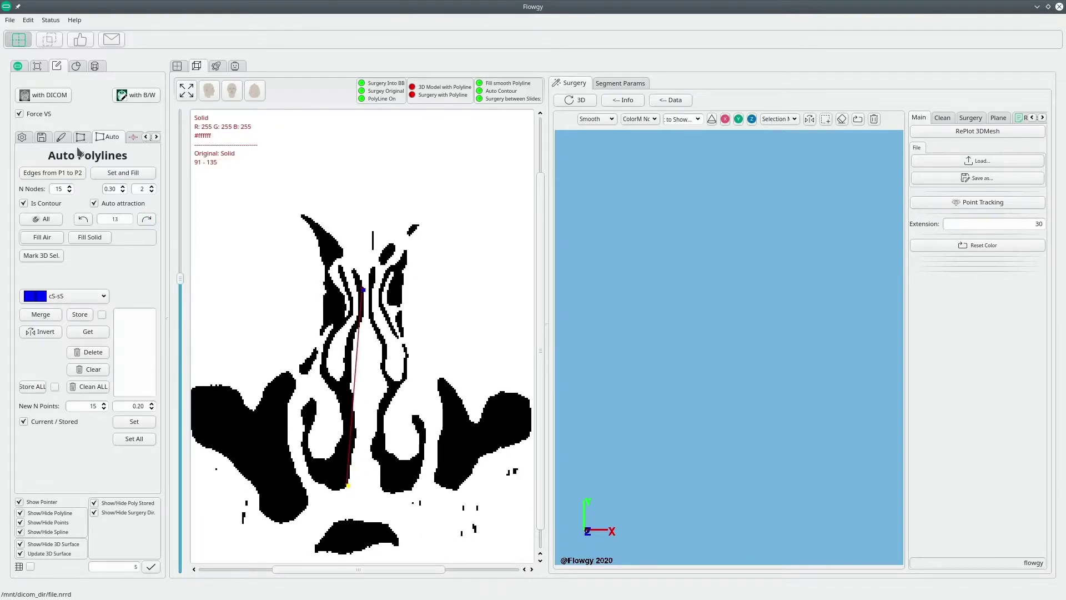
pyautogui.click(68, 173)
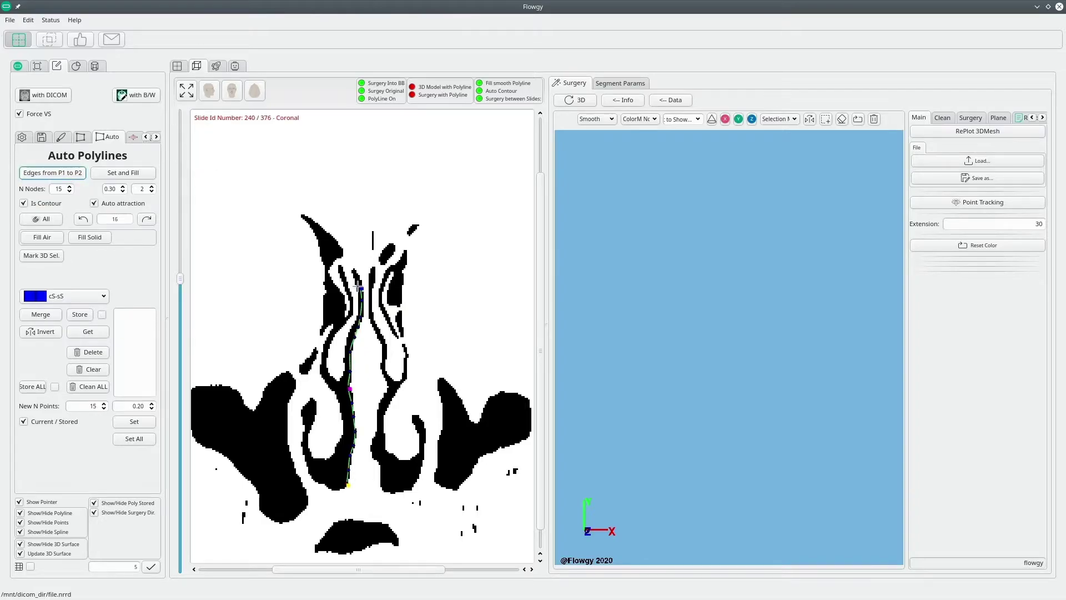
# - On coronal slice 220, place the two end points and create the automatic edge polyline along the septum's left-hand side
pyautogui.scroll(2, 182, 325)
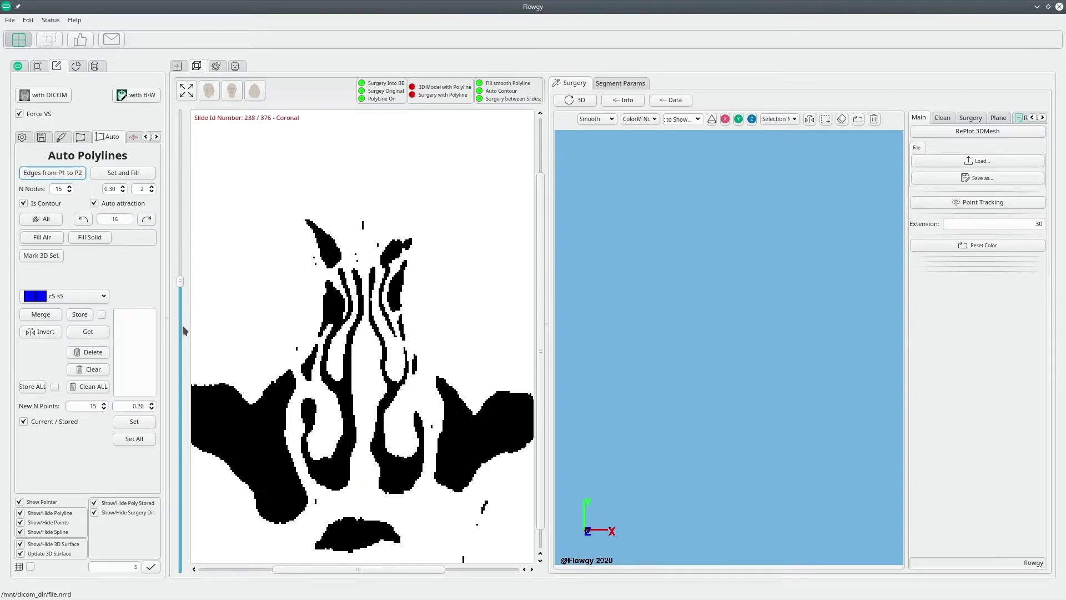
pyautogui.scroll(18, 182, 325)
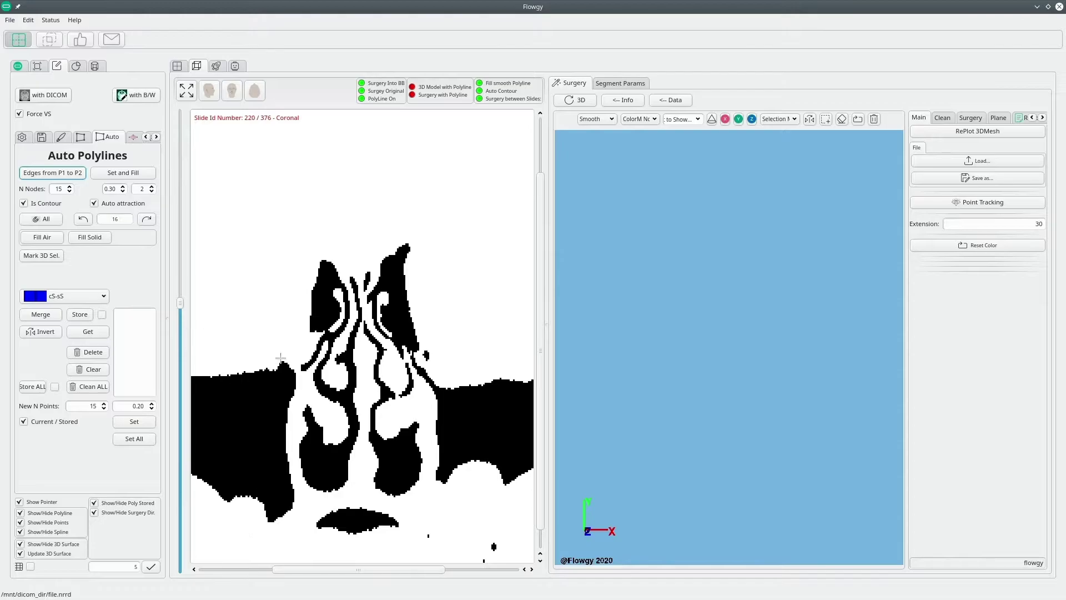
pyautogui.click(360, 303)
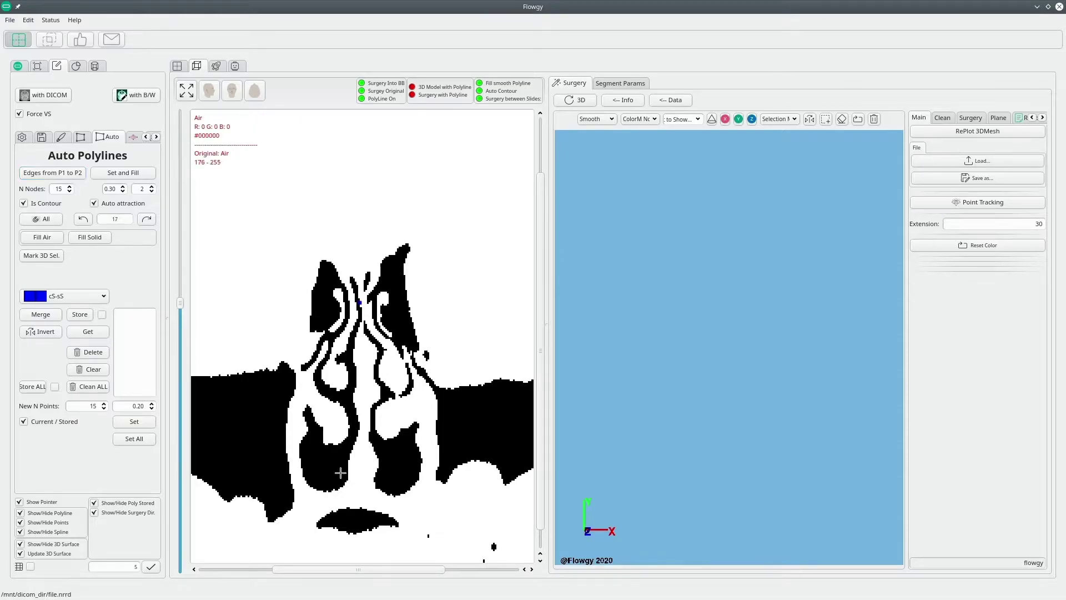
pyautogui.click(343, 487)
pyautogui.click(46, 173)
# - On coronal slice 200, place P1 and P2 at the left-hand passage's upper and lower ends and generate the edge polyline
pyautogui.moveTo(180, 302); pyautogui.dragTo(180, 327)
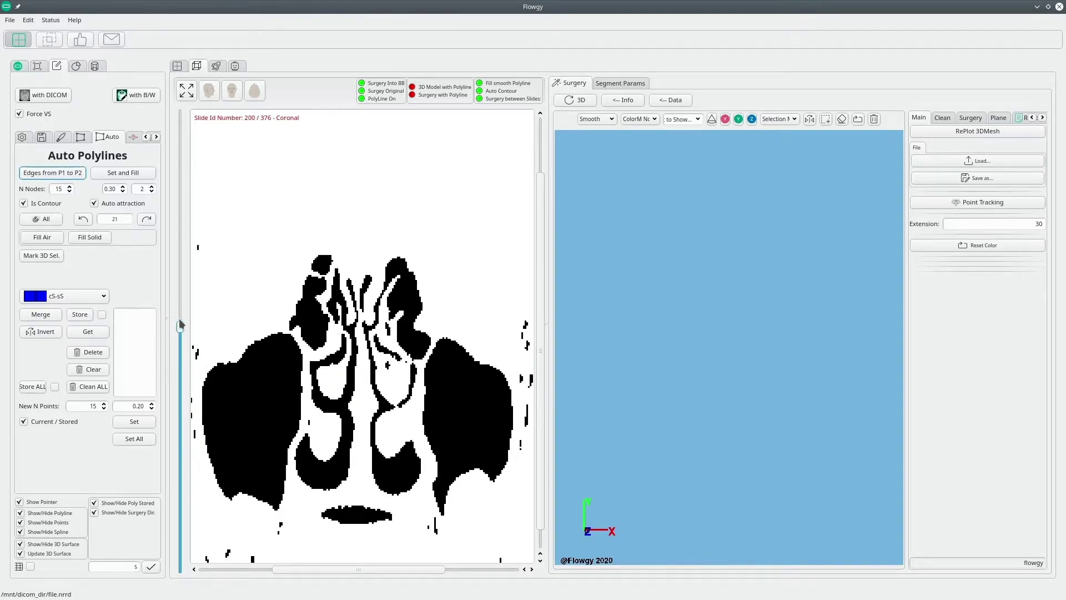
pyautogui.click(356, 305)
pyautogui.click(343, 484)
pyautogui.click(71, 176)
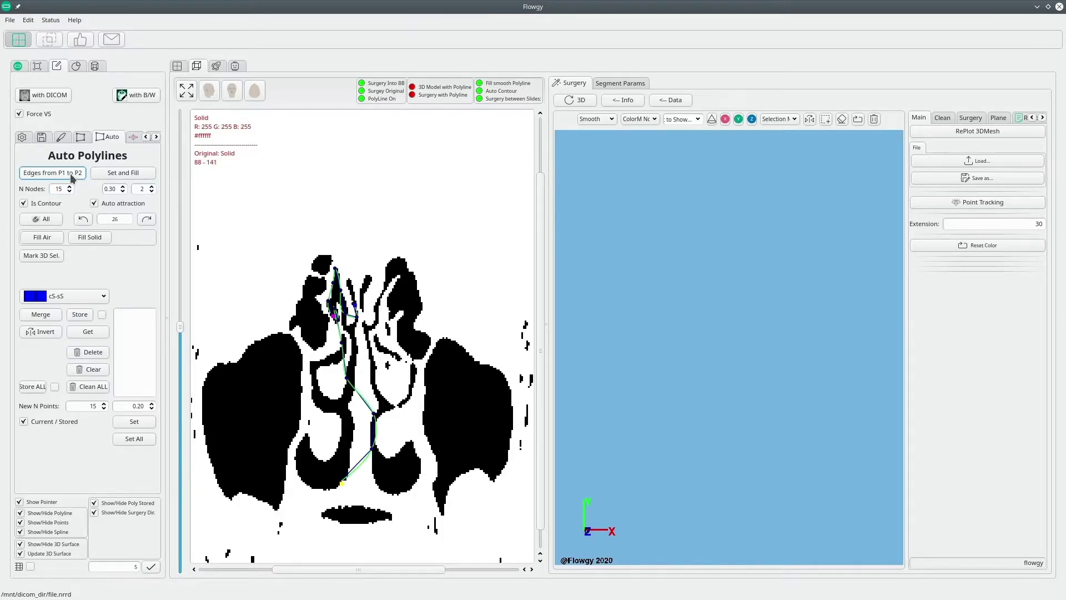
pyautogui.click(71, 177)
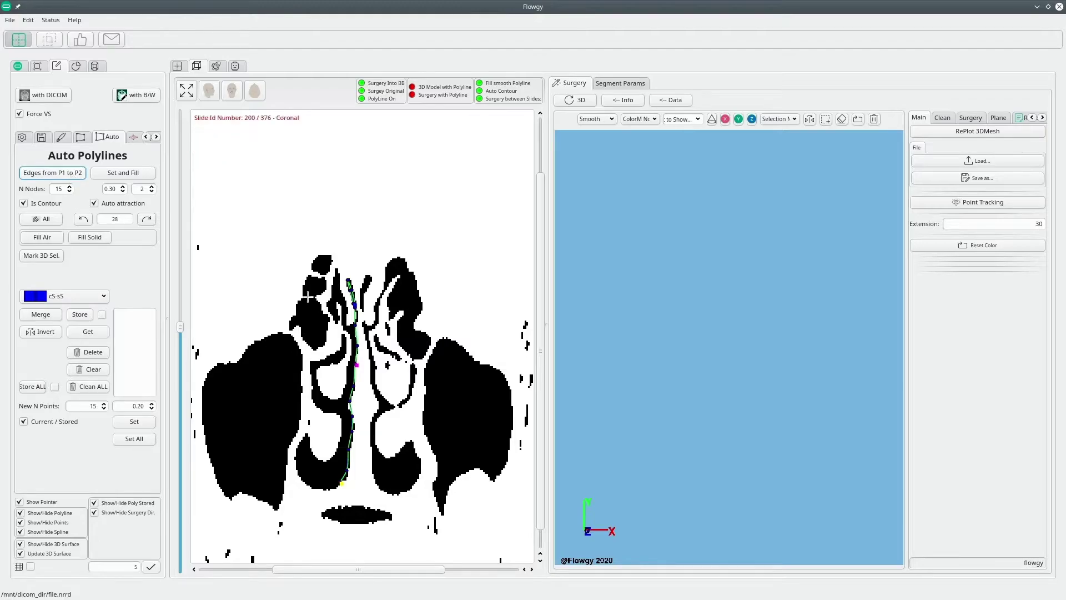
# - Move P1 slightly down toward the septum on slice 200 and try to regenerate the edge polyline
pyautogui.click(355, 305)
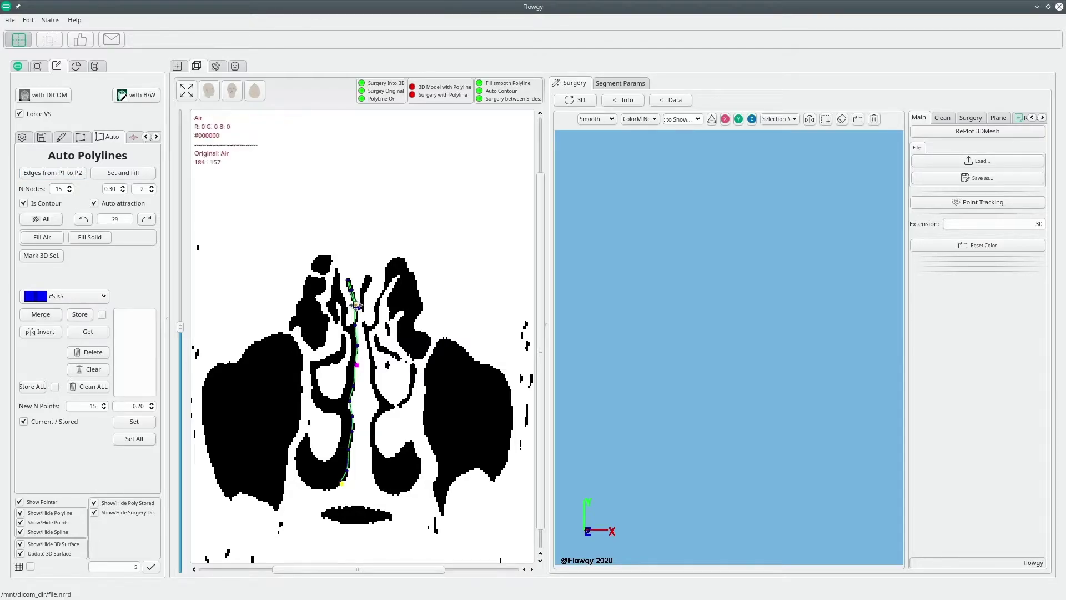
pyautogui.scroll(2, 356, 305)
pyautogui.click(358, 311)
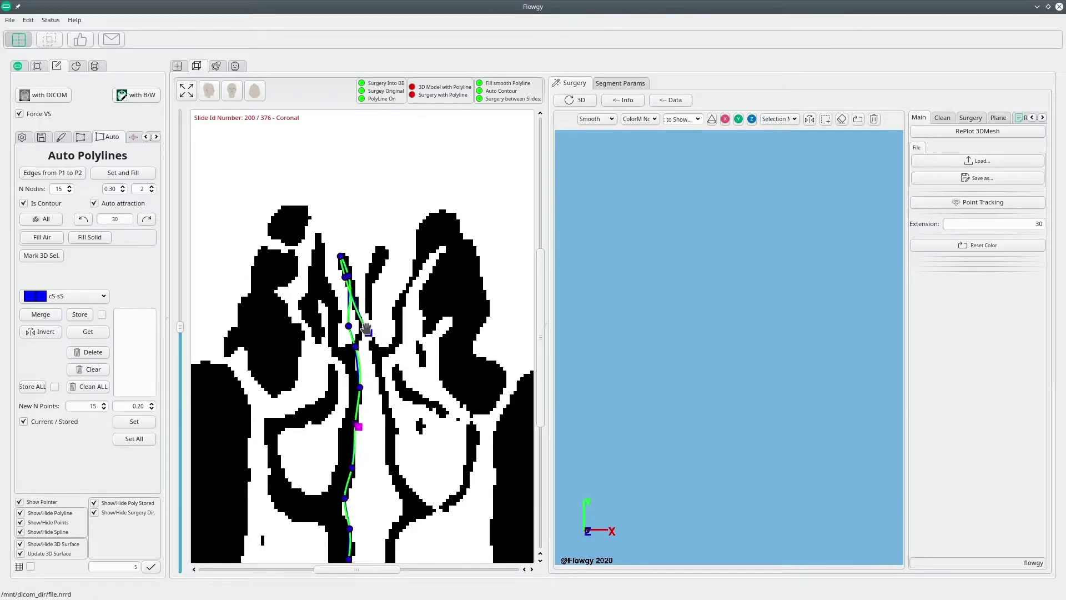
pyautogui.click(364, 330)
pyautogui.click(69, 172)
pyautogui.click(69, 172)
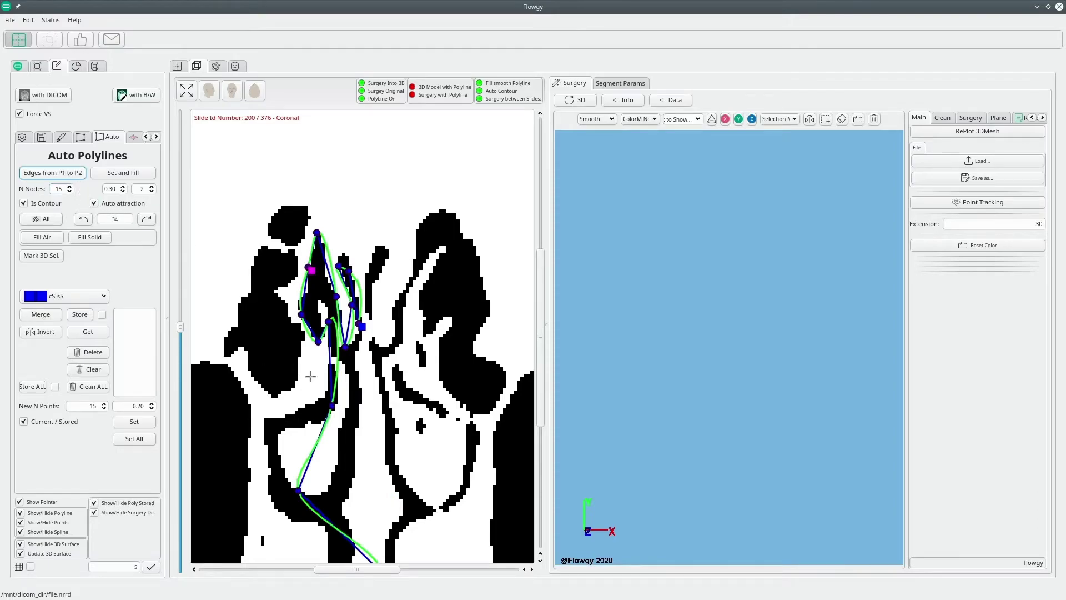
# - Shift P1 further down, closer to the passage's upper end, and try generating the slice 200 edges again
pyautogui.click(361, 326)
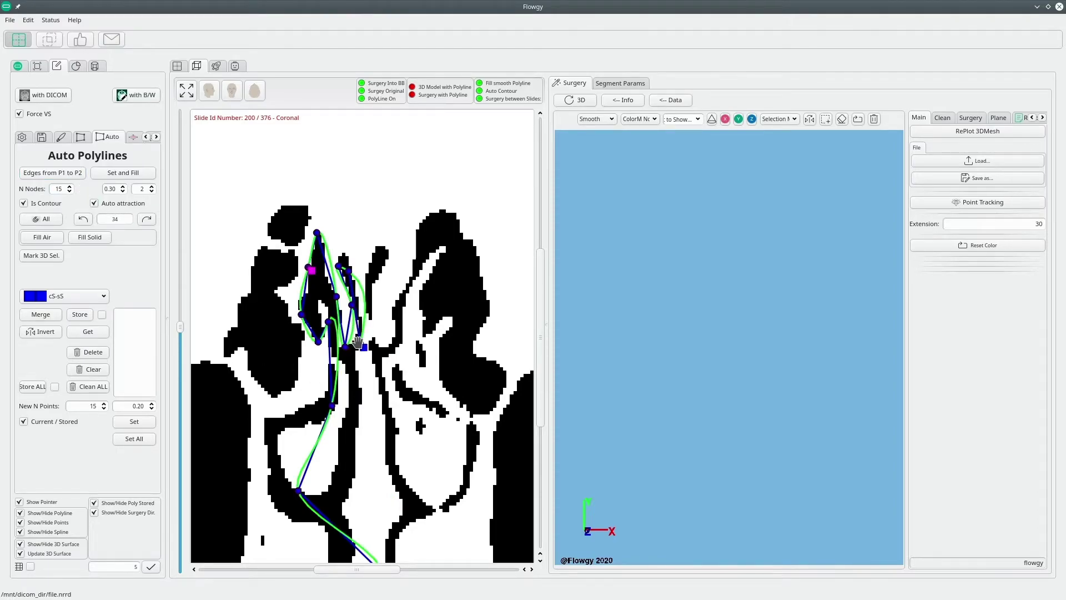
pyautogui.click(365, 344)
pyautogui.click(45, 174)
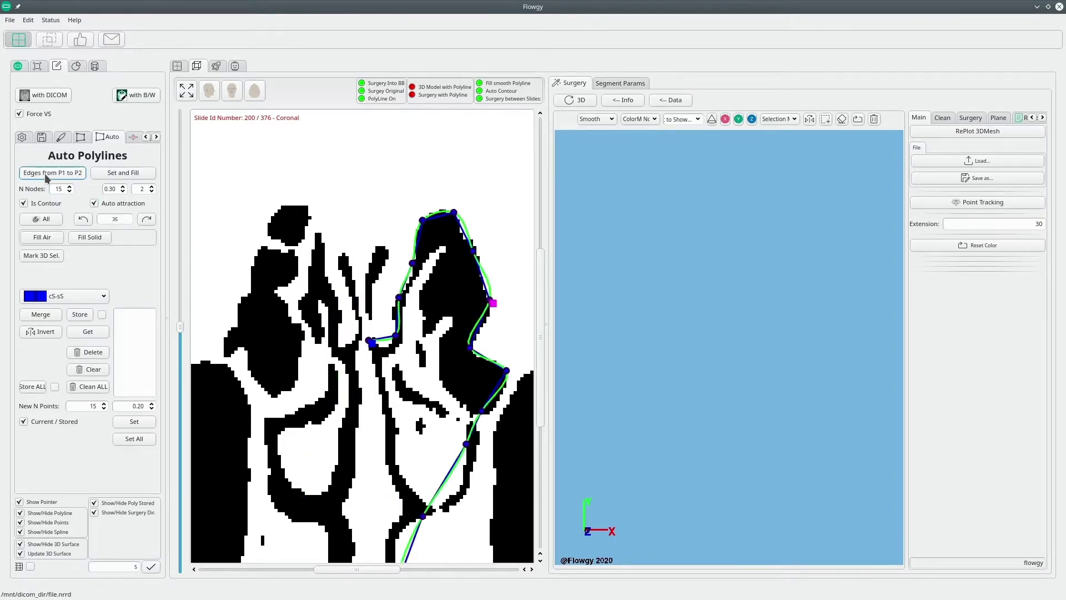
pyautogui.click(45, 174)
# - Reposition P1 and P2 at the upper and lower ends of the left-hand passage and regenerate its septal edge polyline on slice 200
pyautogui.click(362, 333)
pyautogui.moveTo(345, 446); pyautogui.dragTo(358, 290, button='middle')
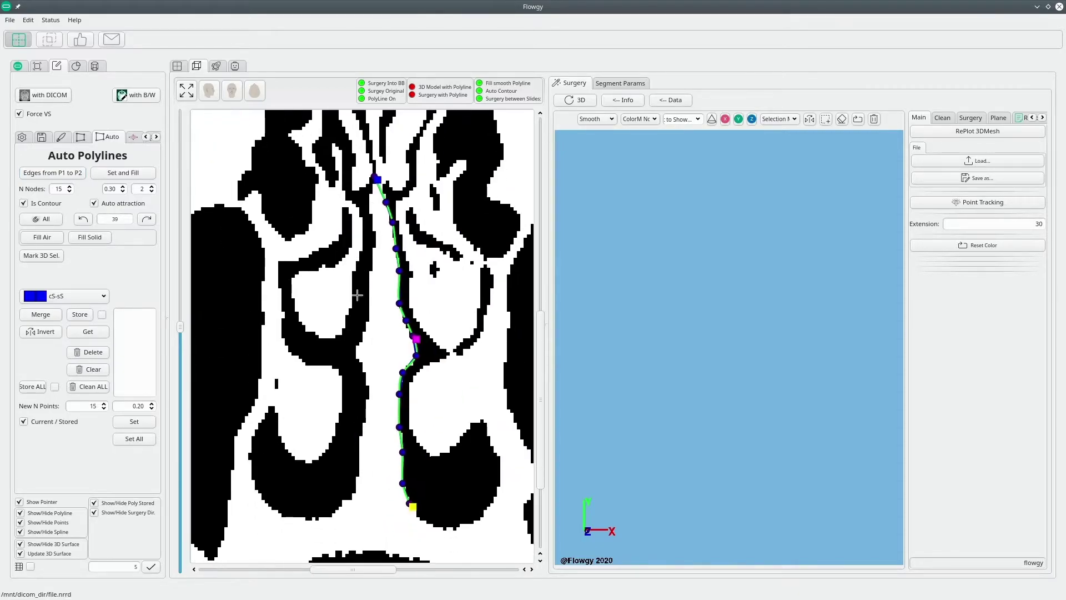
pyautogui.moveTo(412, 506); pyautogui.dragTo(340, 511)
pyautogui.click(52, 175)
pyautogui.click(54, 175)
pyautogui.scroll(-2, 387, 363)
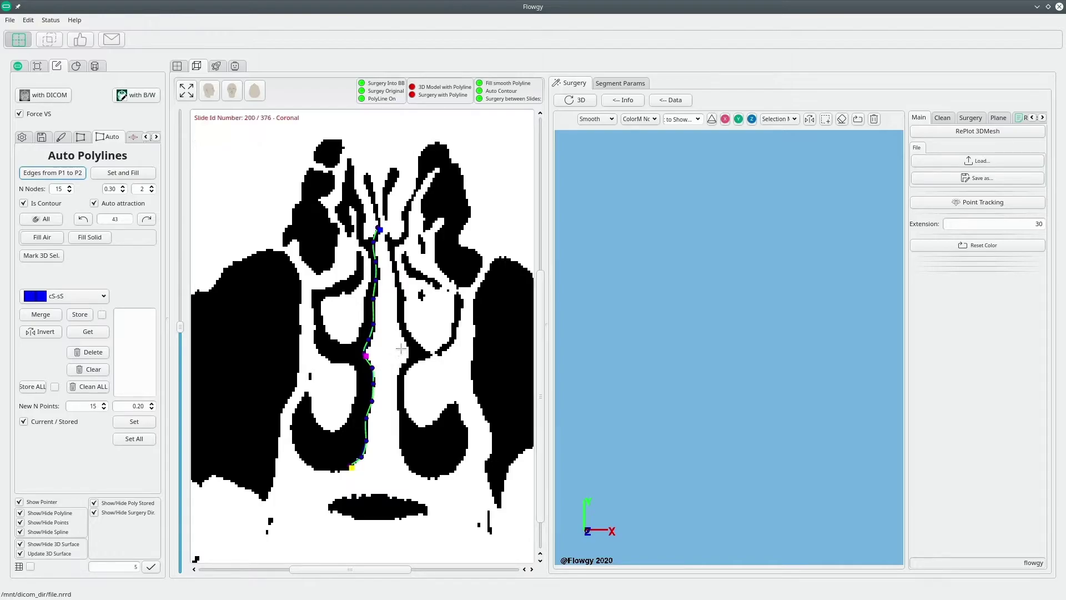
pyautogui.scroll(-1, 439, 339)
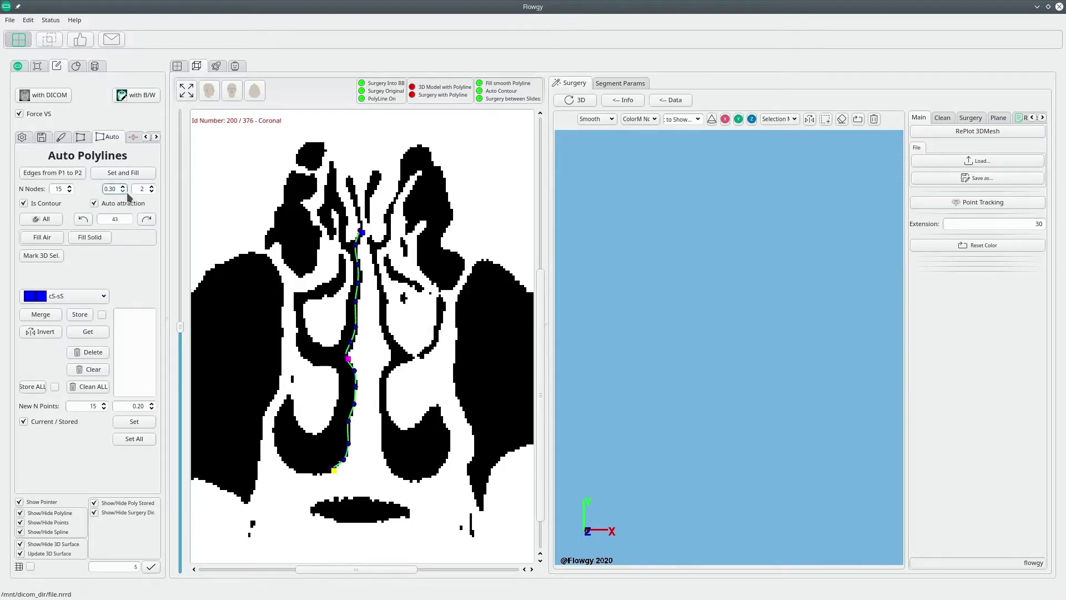
# - Examine the polyline info for the number of contours and polylines and the nodes per contour
pyautogui.click(81, 137)
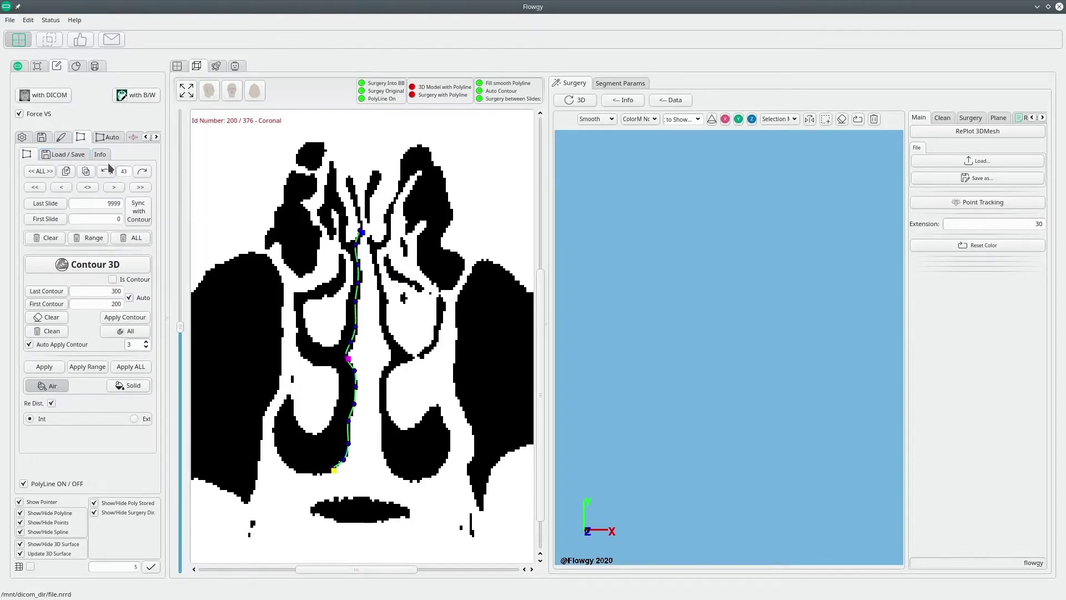
pyautogui.click(100, 154)
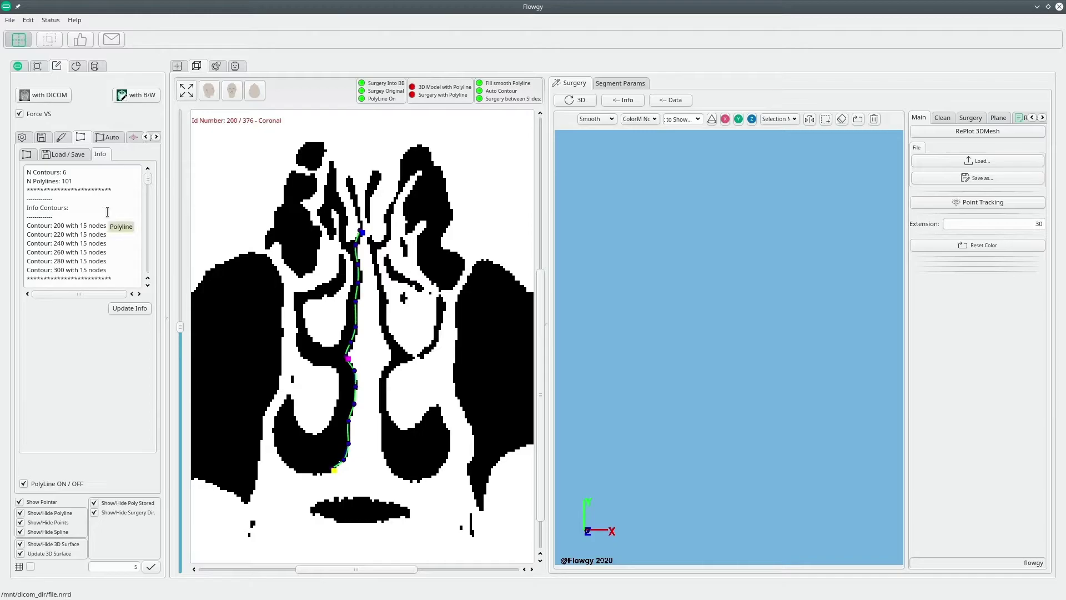
pyautogui.moveTo(25, 172); pyautogui.dragTo(80, 171)
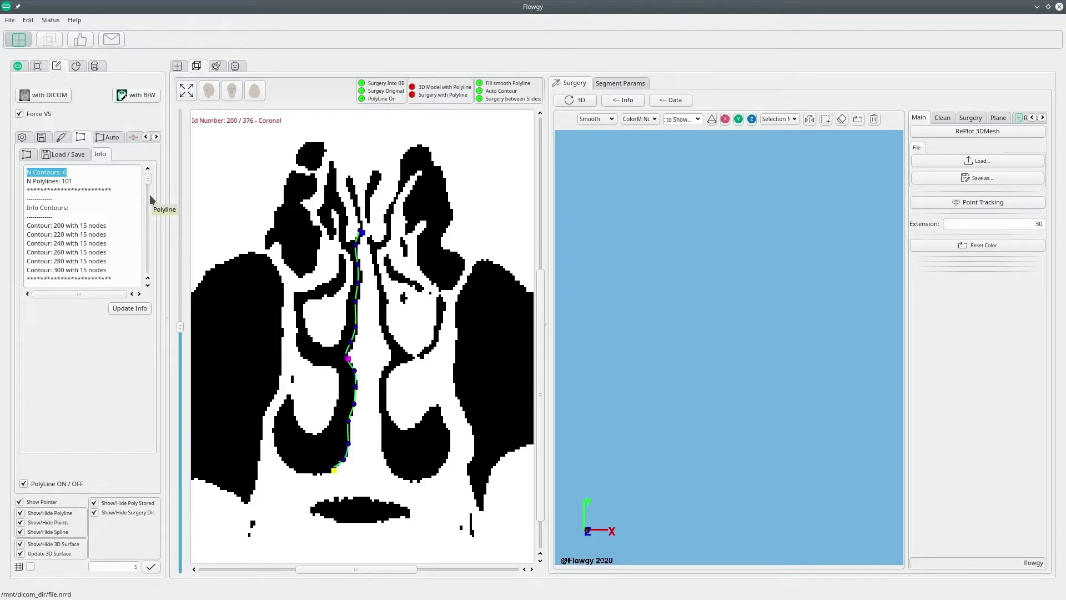
pyautogui.moveTo(27, 181); pyautogui.dragTo(84, 181)
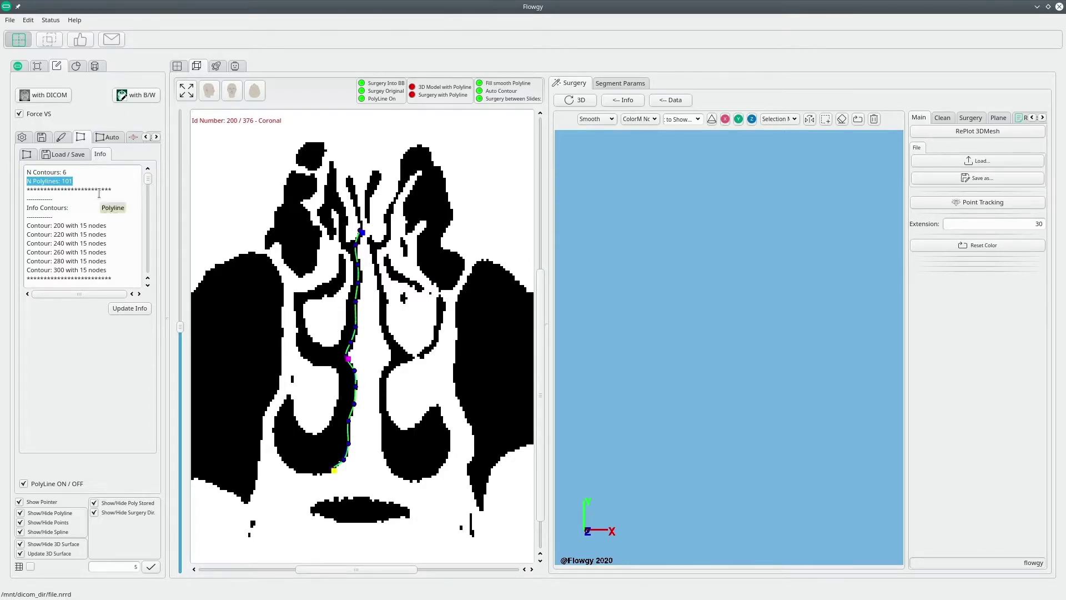
# - Check the interpolated polylines just below slice 300 and fit one to the septal edge with an automatic P1 to P2 polyline
pyautogui.moveTo(180, 326); pyautogui.dragTo(232, 176)
pyautogui.scroll(-10, 233, 213)
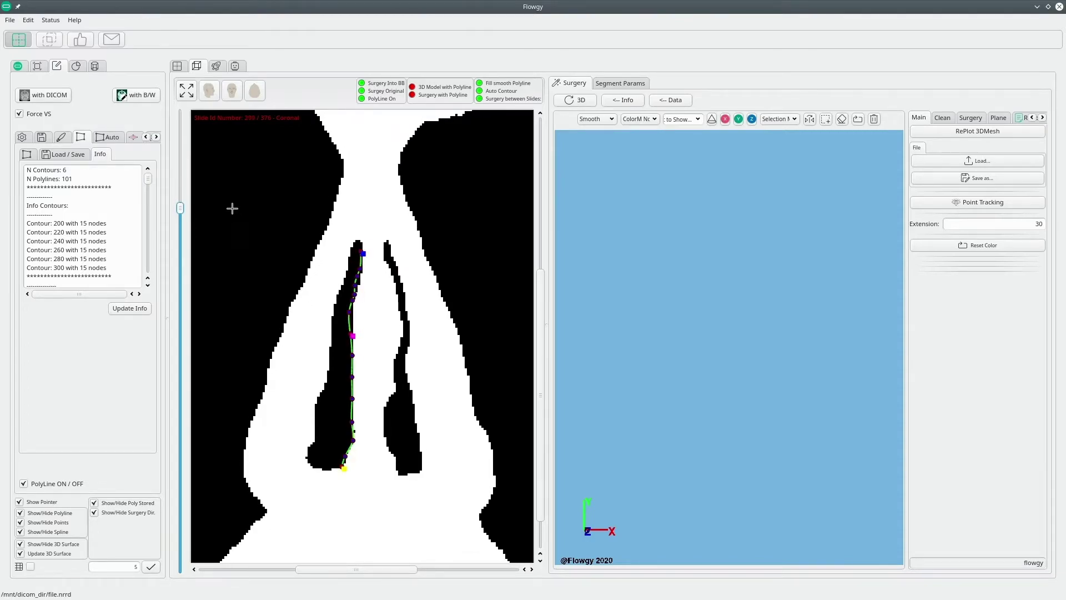
pyautogui.scroll(-5, 175, 250)
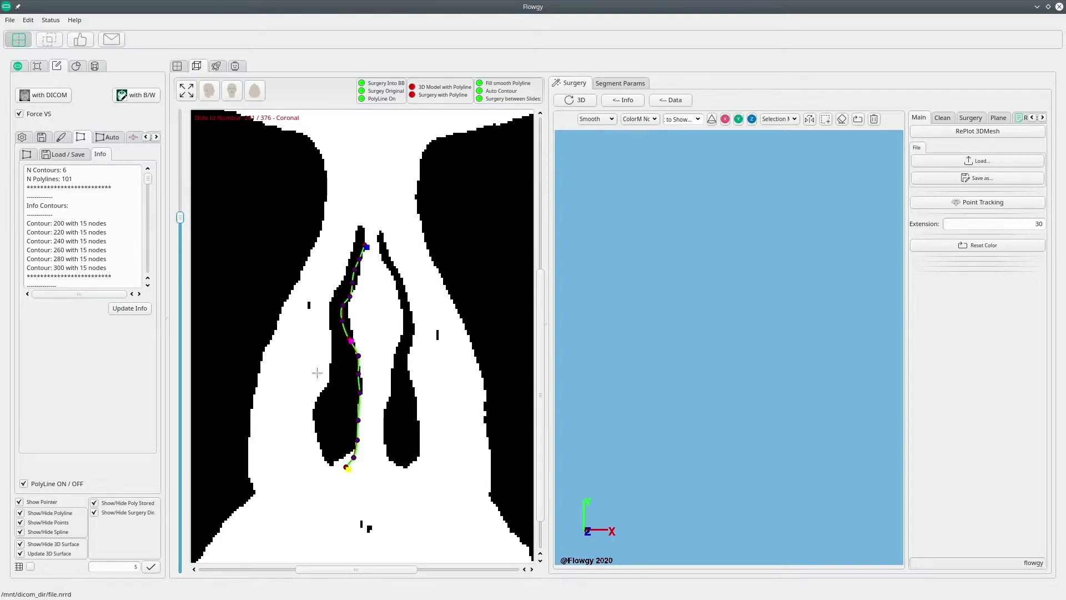
pyautogui.click(117, 140)
pyautogui.click(65, 176)
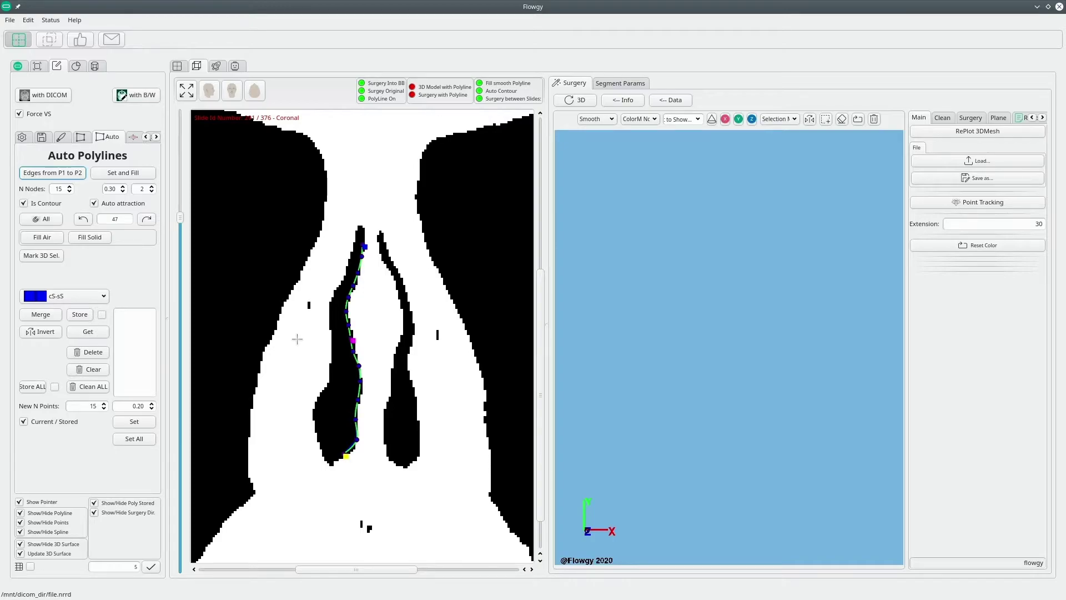
# - Synchronise the bounding box limits with the traced contours, taking them from the polyline instead of the point
pyautogui.moveTo(177, 224); pyautogui.dragTo(263, 297)
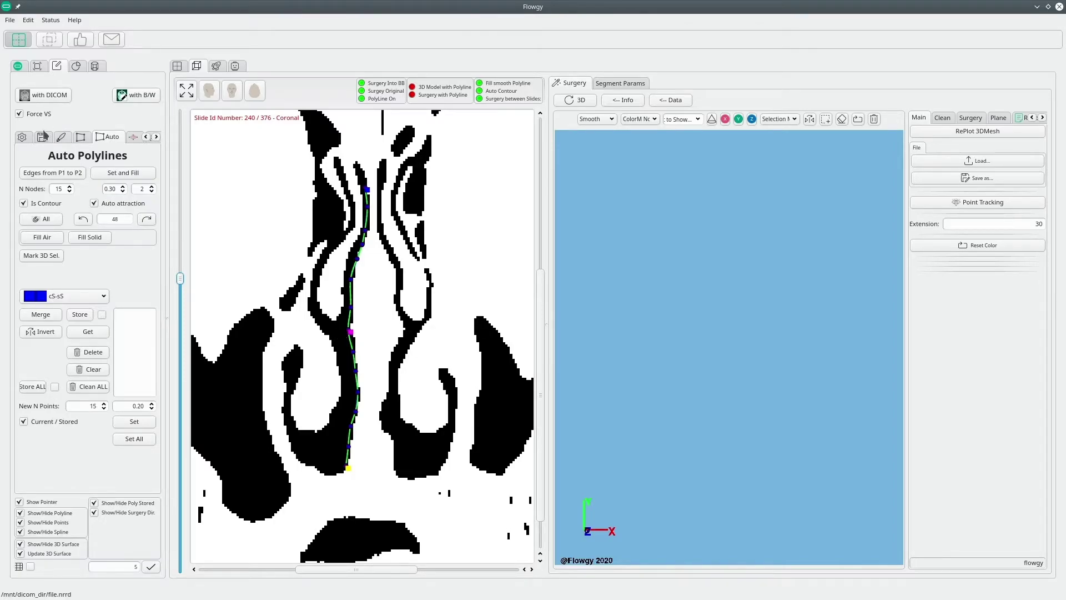
pyautogui.click(38, 66)
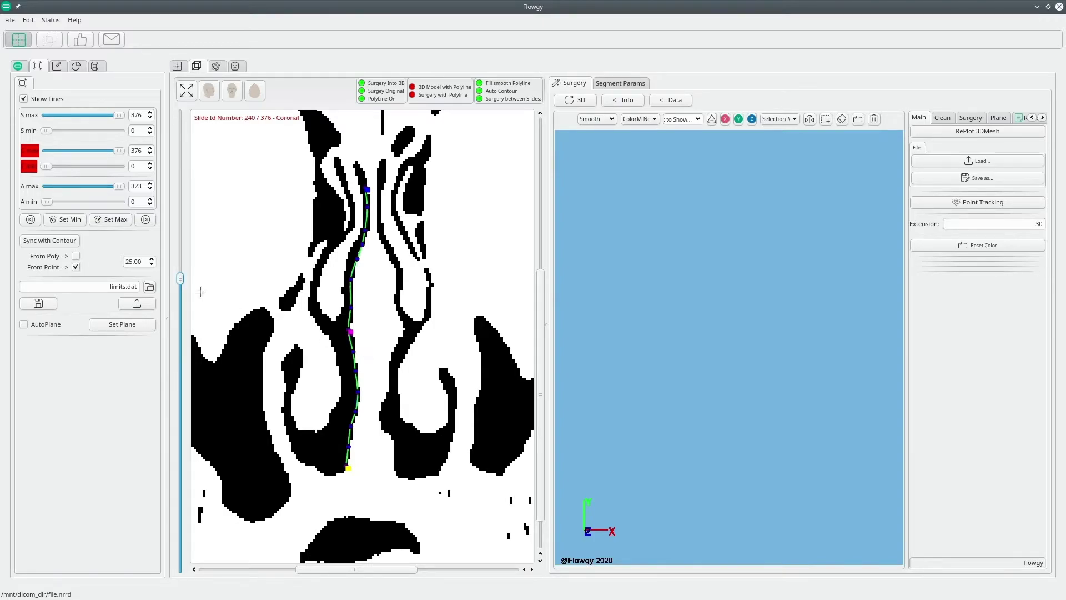
pyautogui.click(76, 256)
pyautogui.click(61, 245)
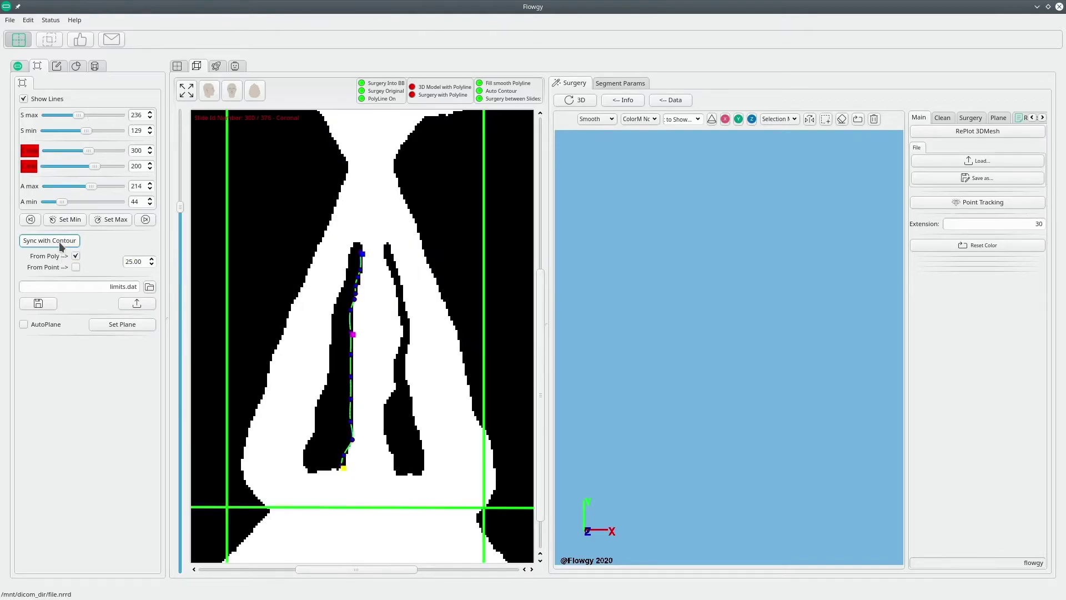
# - Examine the bounding box lines around the nasal cavity across coronal slices 300 to 200
pyautogui.scroll(-1, 340, 349)
pyautogui.keyDown('ctrl'); pyautogui.scroll(-1, 340, 350); pyautogui.keyUp('ctrl')
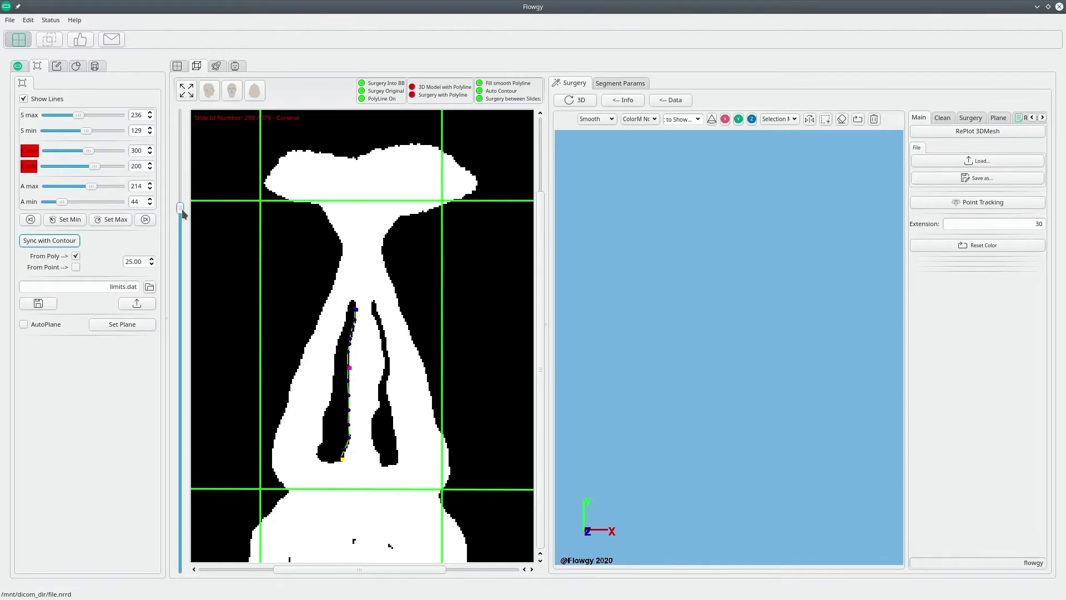
pyautogui.scroll(1, 181, 209)
pyautogui.moveTo(181, 211); pyautogui.dragTo(185, 324)
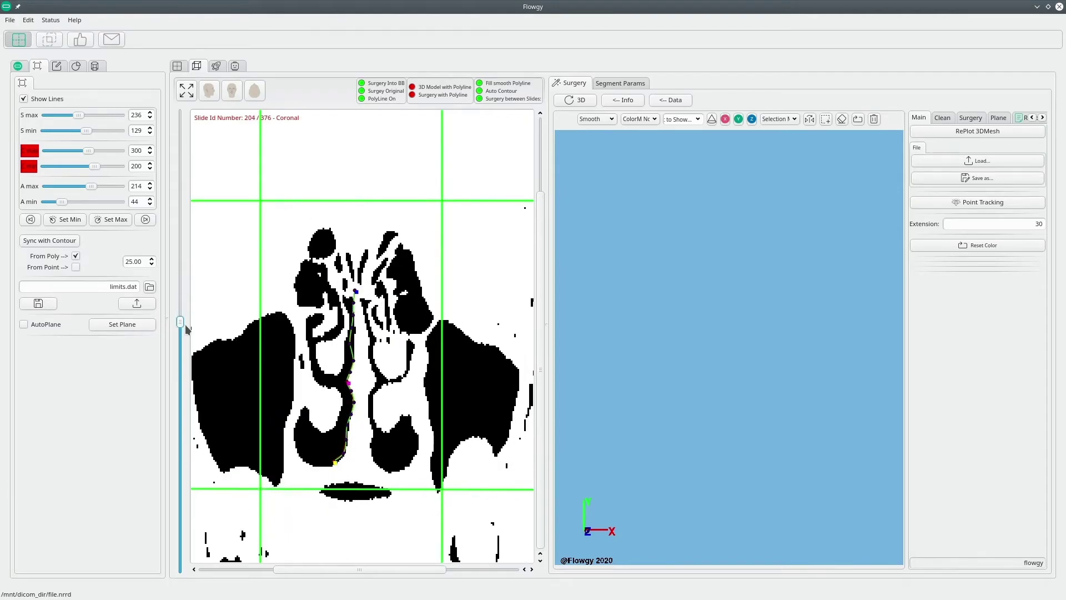
pyautogui.scroll(-4, 180, 324)
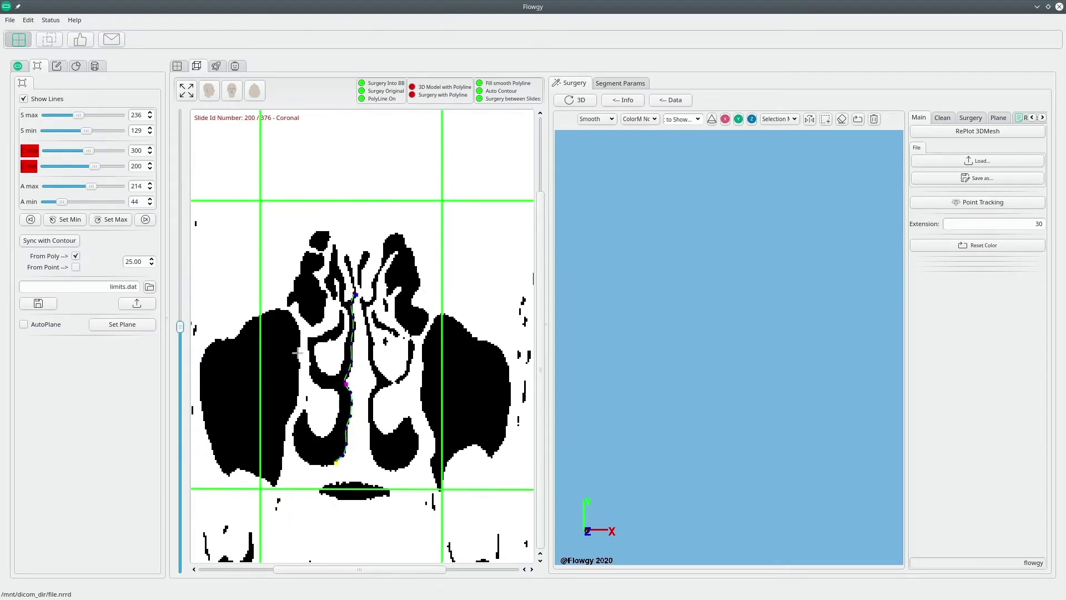
# - Generate the 3D model for virtual surgery and orbit it to see the septal surface from the side
pyautogui.click(579, 104)
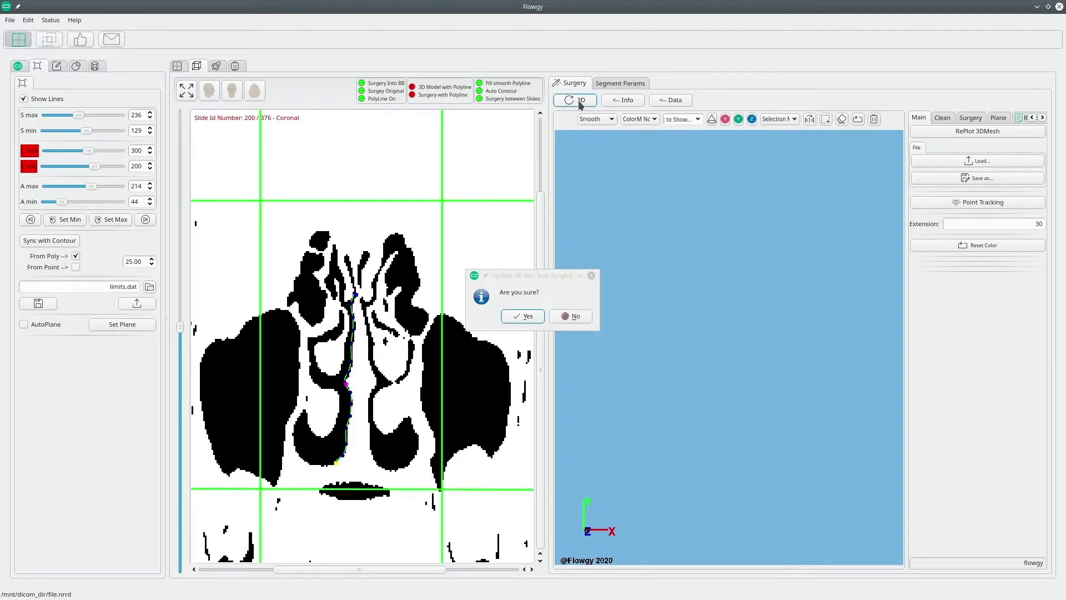
pyautogui.click(522, 316)
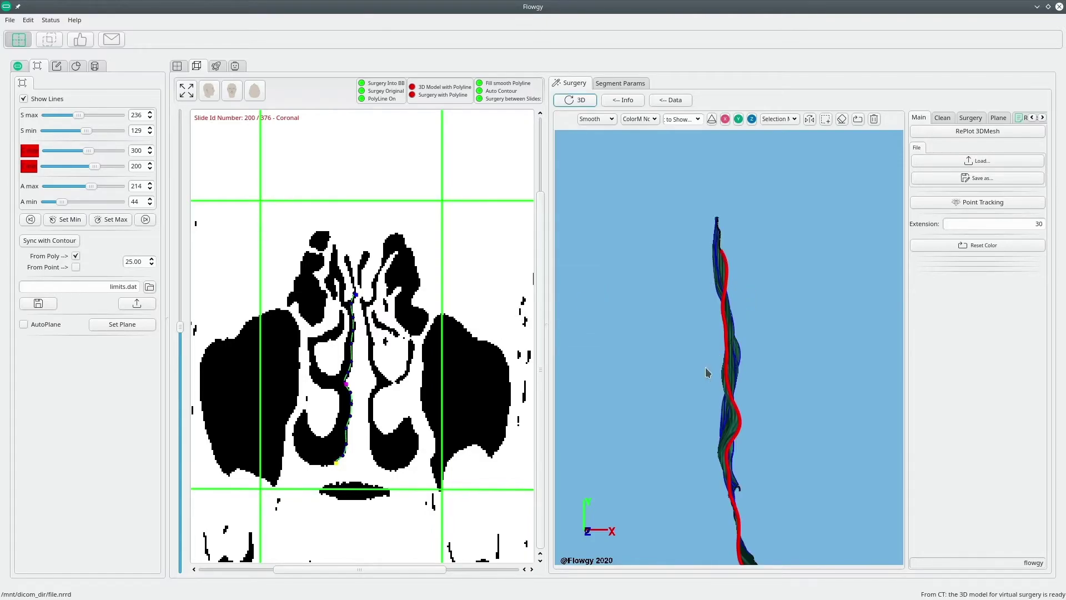
pyautogui.moveTo(790, 352); pyautogui.dragTo(648, 148)
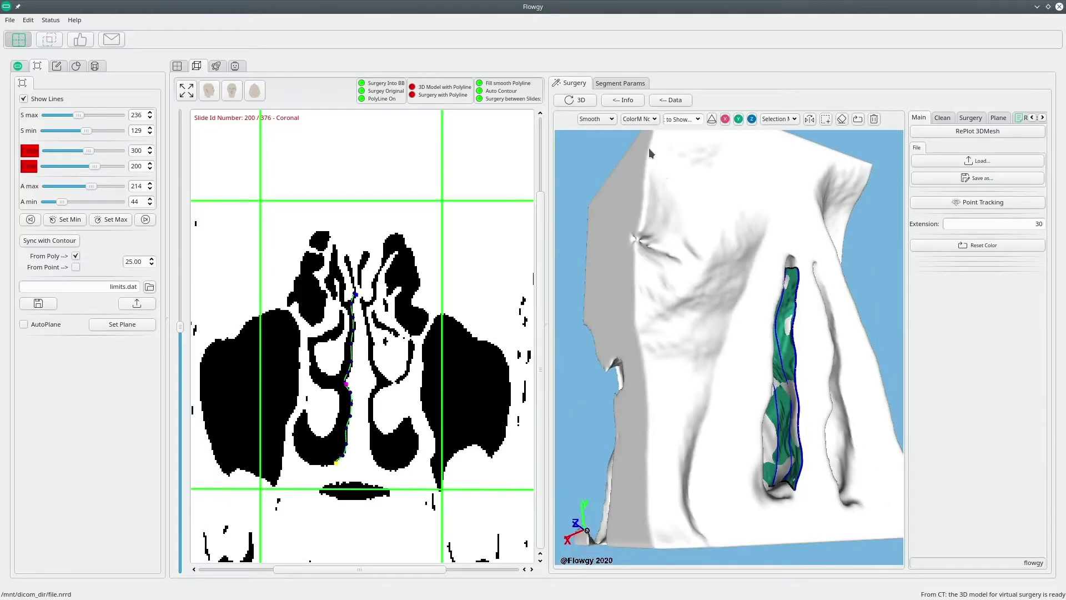
# - Display the 3D model as Points with PerVert colouring and turn it to expose the septal surface
pyautogui.click(597, 119)
pyautogui.click(594, 130)
pyautogui.click(641, 119)
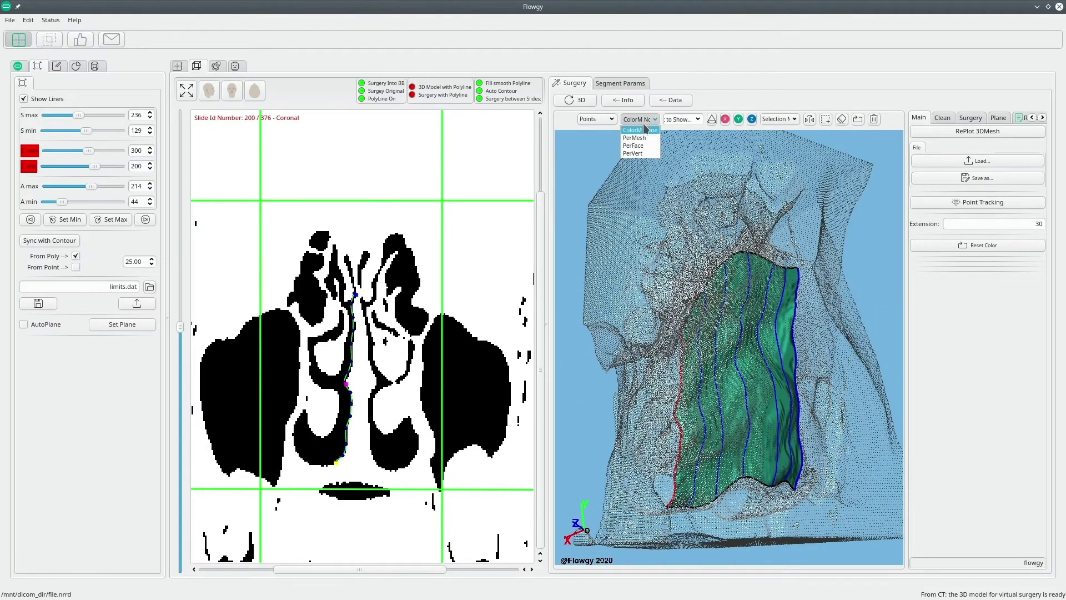
pyautogui.click(633, 154)
pyautogui.moveTo(772, 439); pyautogui.dragTo(787, 356)
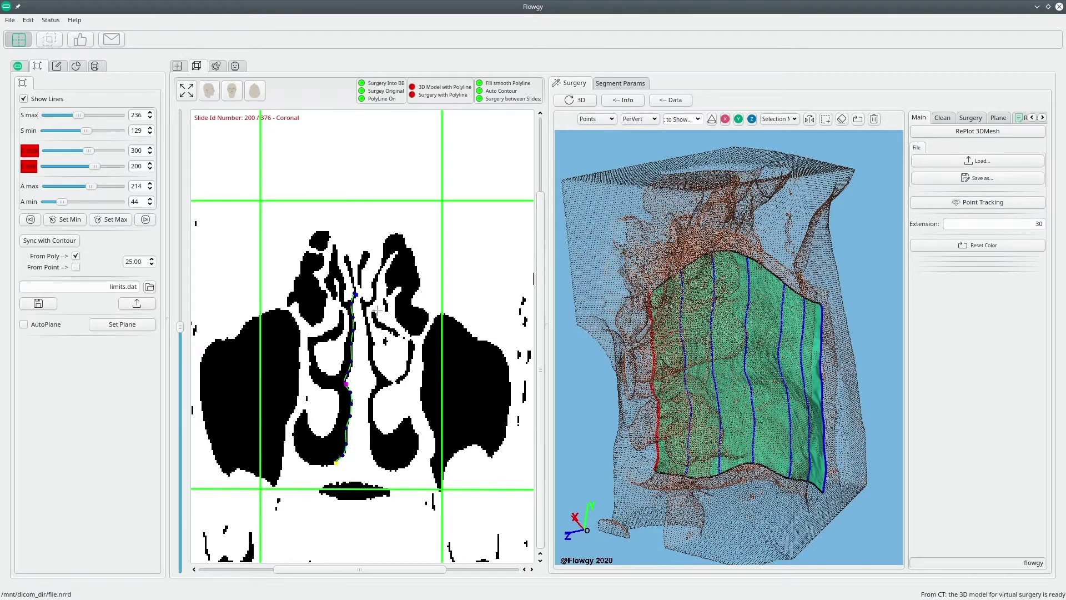
# - Examine how the polyline of each coronal slice follows the septal surface in the 3D model
pyautogui.scroll(7, 352, 327)
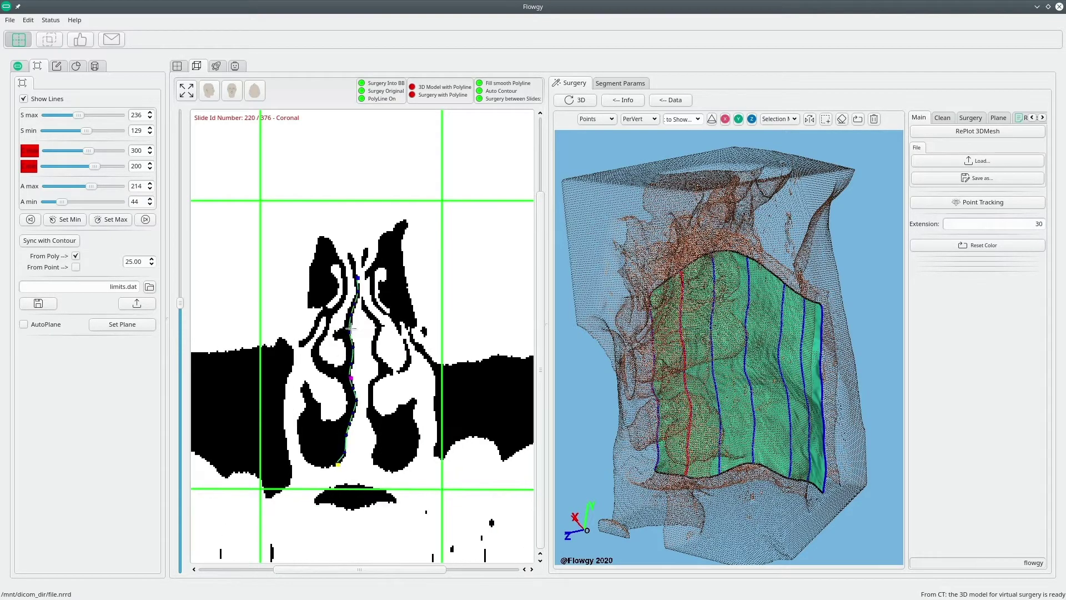
pyautogui.scroll(20, 350, 328)
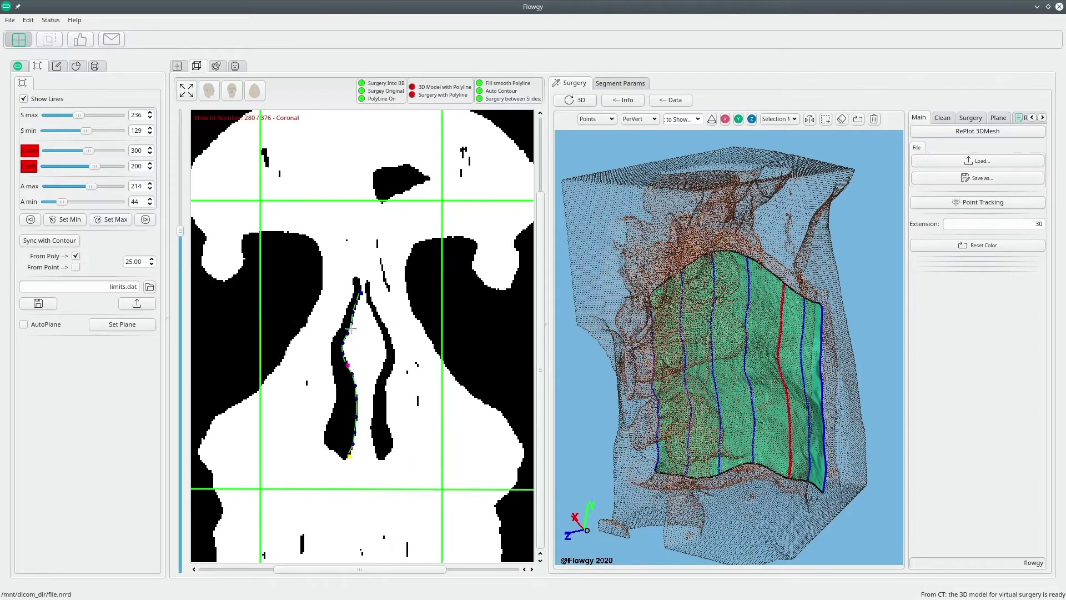
pyautogui.scroll(-9, 350, 328)
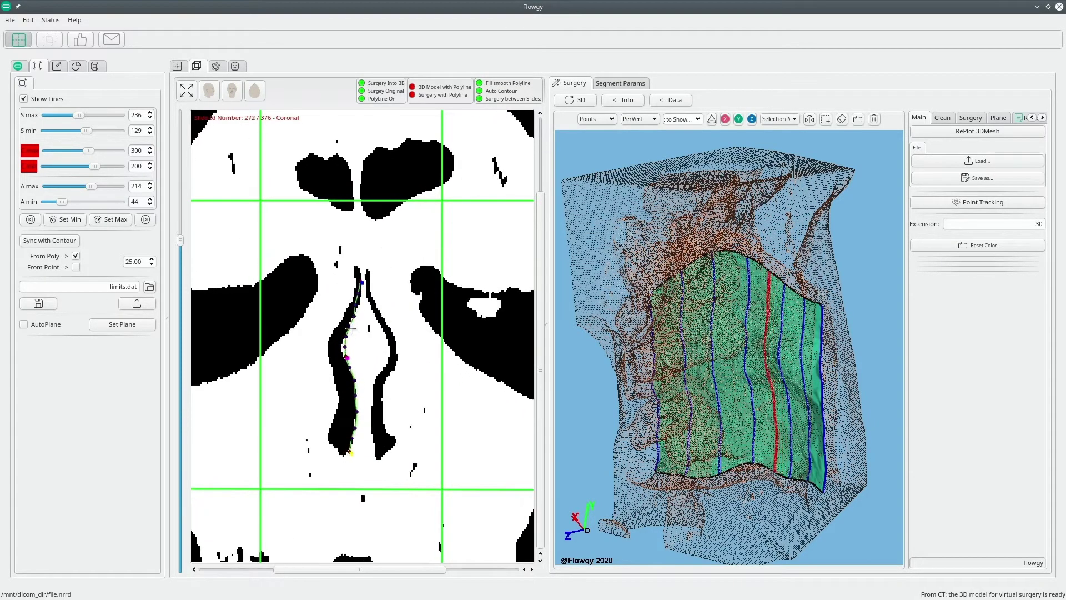
pyautogui.scroll(11, 351, 328)
pyautogui.scroll(-20, 350, 328)
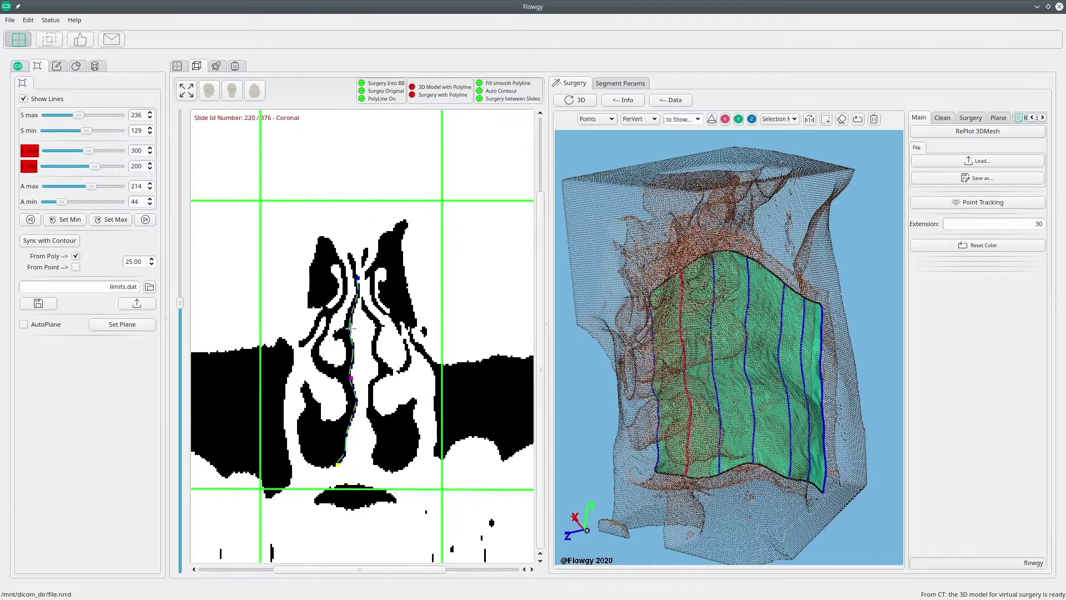
pyautogui.scroll(10, 351, 328)
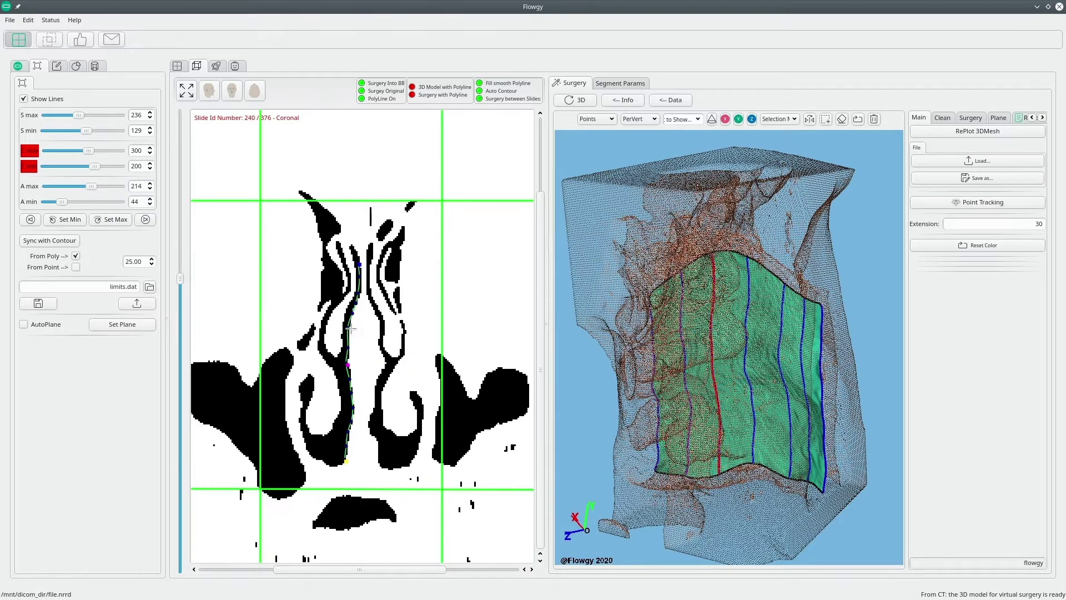
pyautogui.scroll(10, 350, 328)
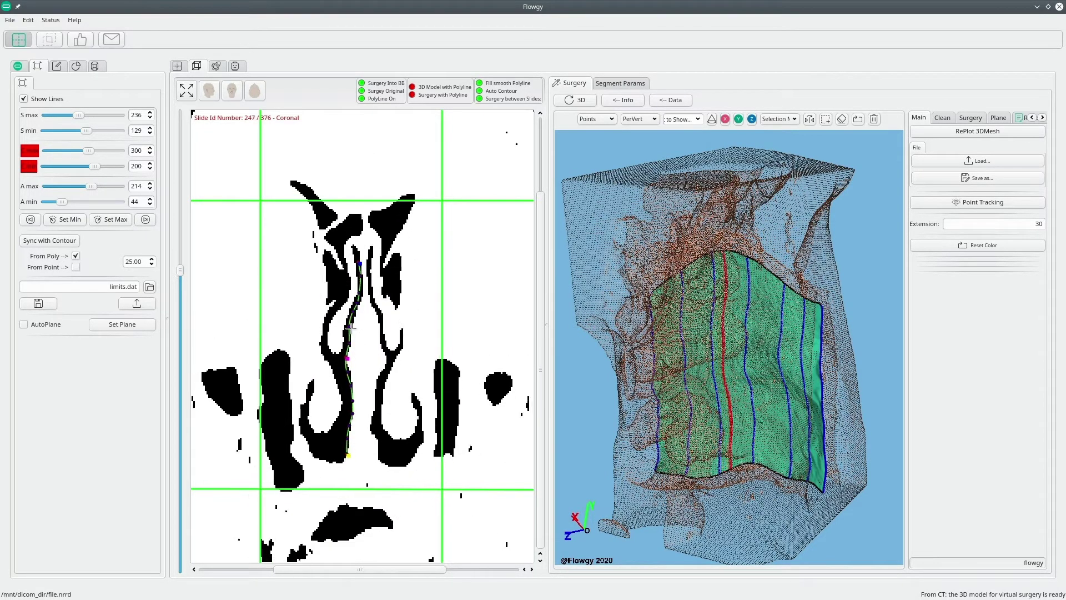
# - On coronal slice 200, compare the open-surface surgery material options and choose Solid - Right to BLUE
pyautogui.scroll(-20, 350, 329)
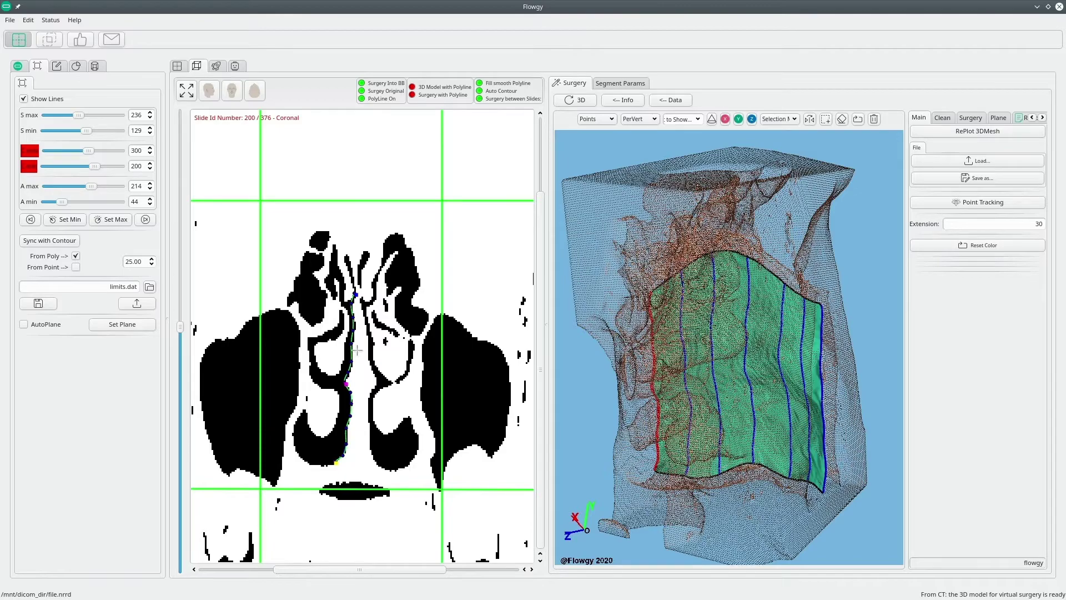
pyautogui.click(57, 66)
pyautogui.click(130, 138)
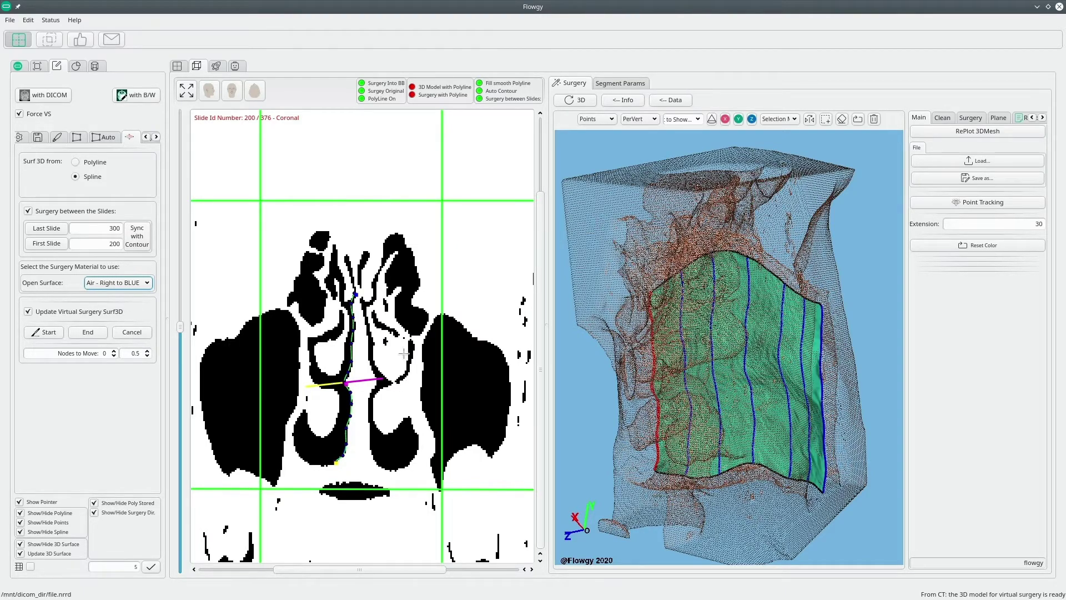
pyautogui.click(128, 283)
pyautogui.click(122, 304)
pyautogui.click(140, 285)
pyautogui.click(123, 314)
pyautogui.click(148, 284)
pyautogui.click(124, 321)
pyautogui.click(116, 285)
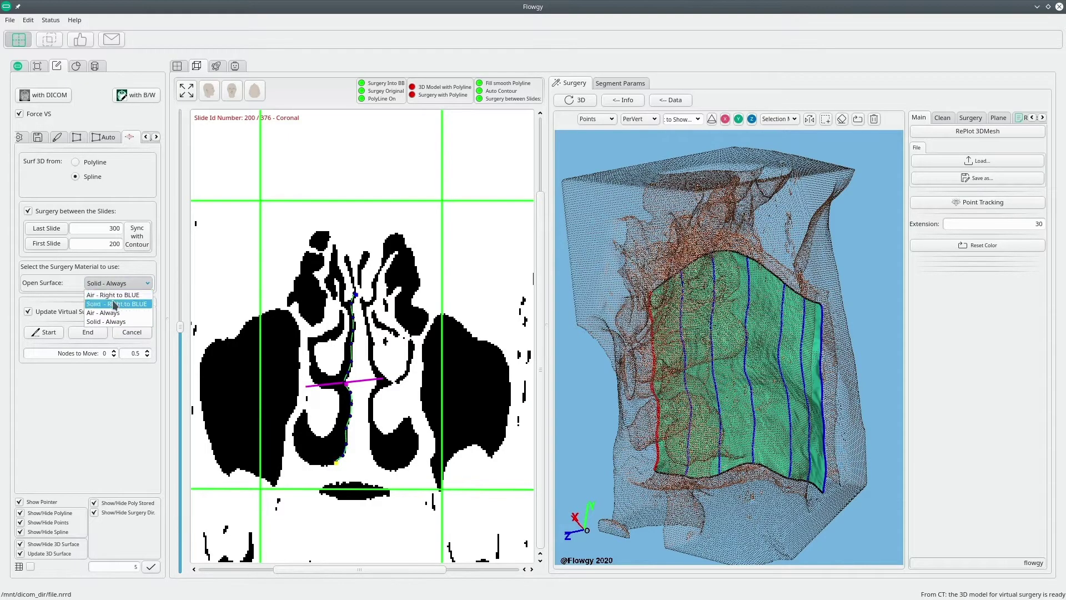
pyautogui.click(114, 304)
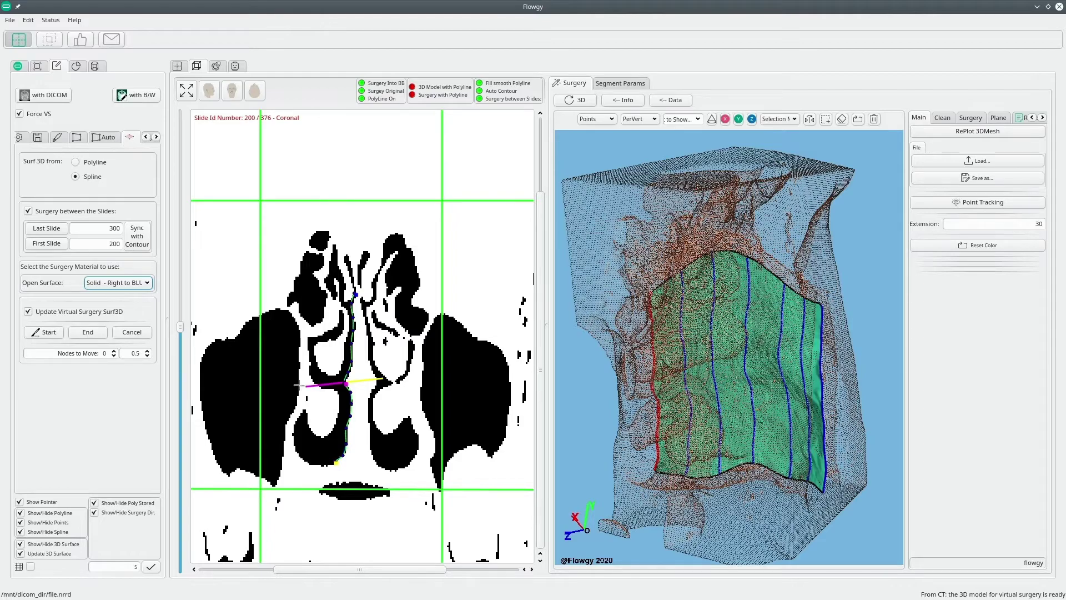
# - Start the virtual surgery with Surf3D updating turned off and shift the polyline nodes on coronal slice 260 into the septum
pyautogui.click(28, 311)
pyautogui.click(48, 332)
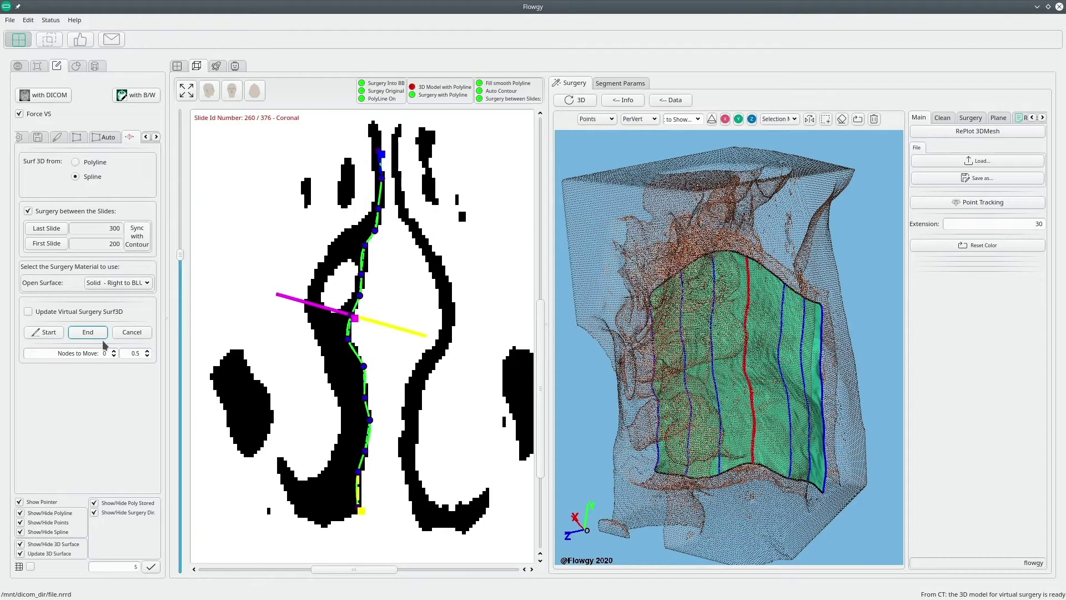
pyautogui.moveTo(352, 313); pyautogui.dragTo(367, 340)
pyautogui.moveTo(369, 298); pyautogui.dragTo(380, 274)
pyautogui.moveTo(364, 366); pyautogui.dragTo(368, 366)
pyautogui.moveTo(367, 247); pyautogui.dragTo(377, 243)
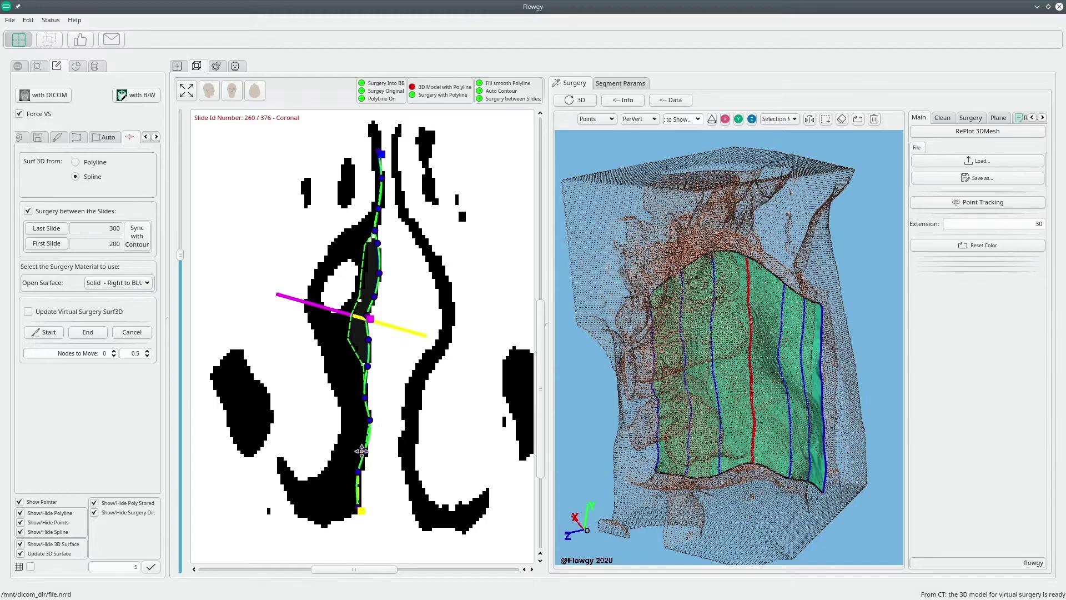
pyautogui.moveTo(359, 472); pyautogui.dragTo(367, 474)
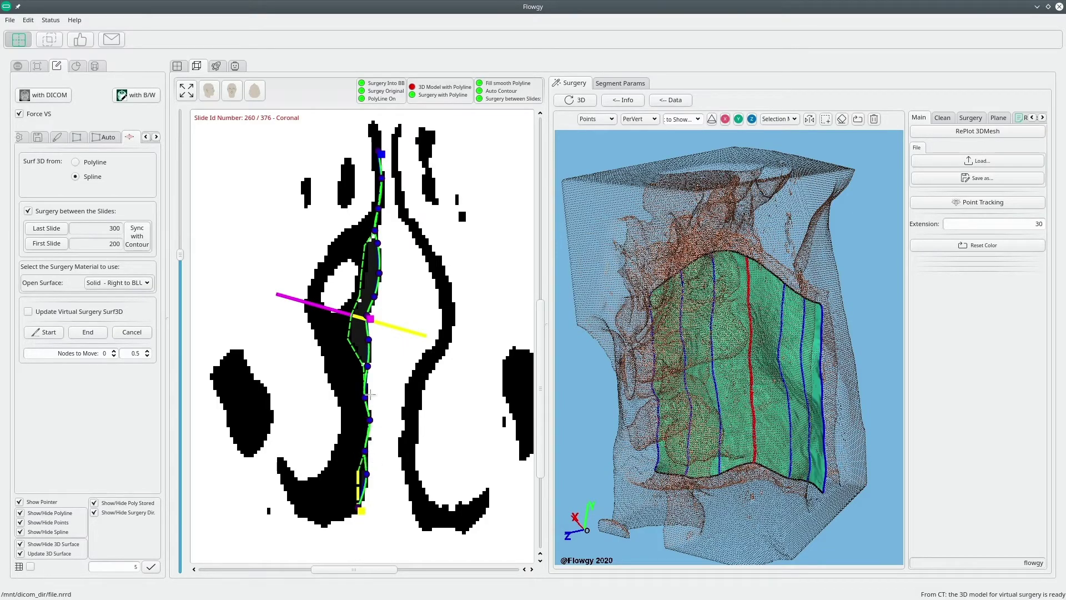
pyautogui.moveTo(366, 367); pyautogui.dragTo(377, 363)
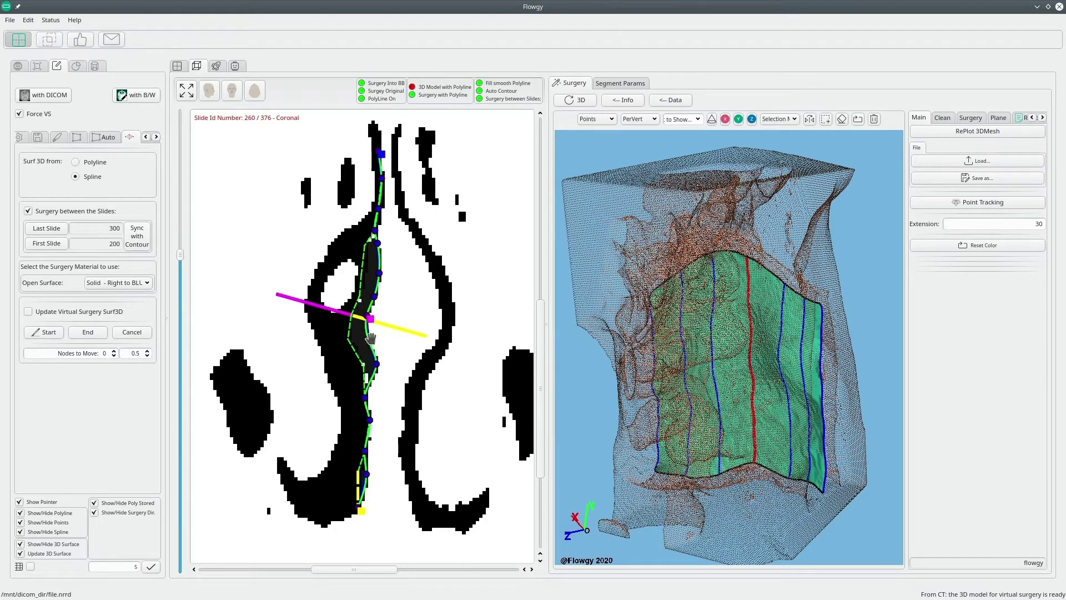
pyautogui.moveTo(368, 316); pyautogui.dragTo(378, 316)
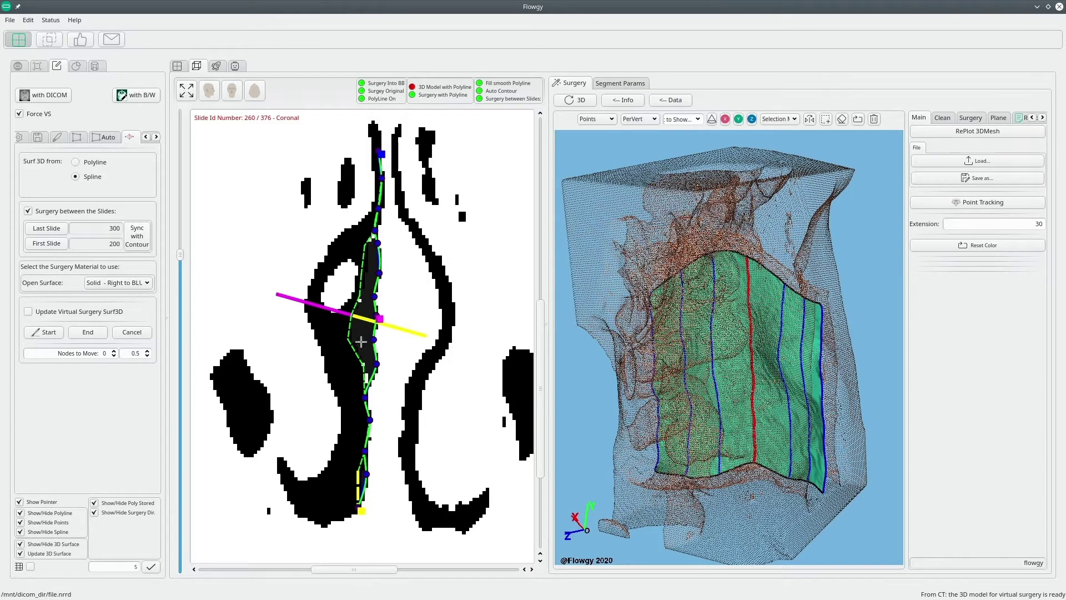
# - Examine how the slice 260 edit carries over to the neighbouring coronal slices and the septal surface in the 3D model
pyautogui.scroll(2, 361, 342)
pyautogui.scroll(-2, 361, 342)
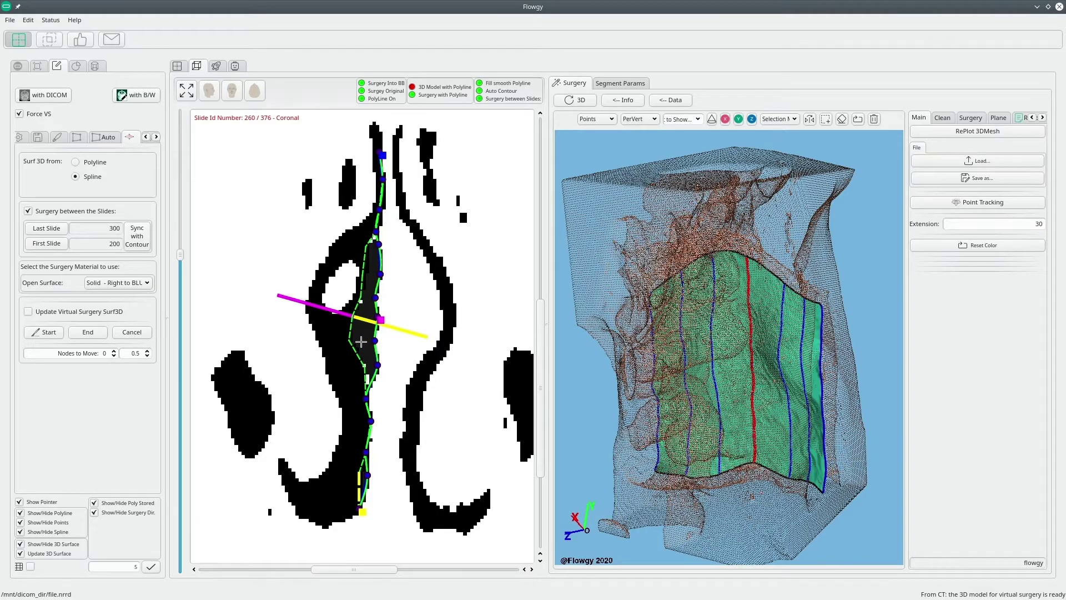
pyautogui.scroll(1, 185, 271)
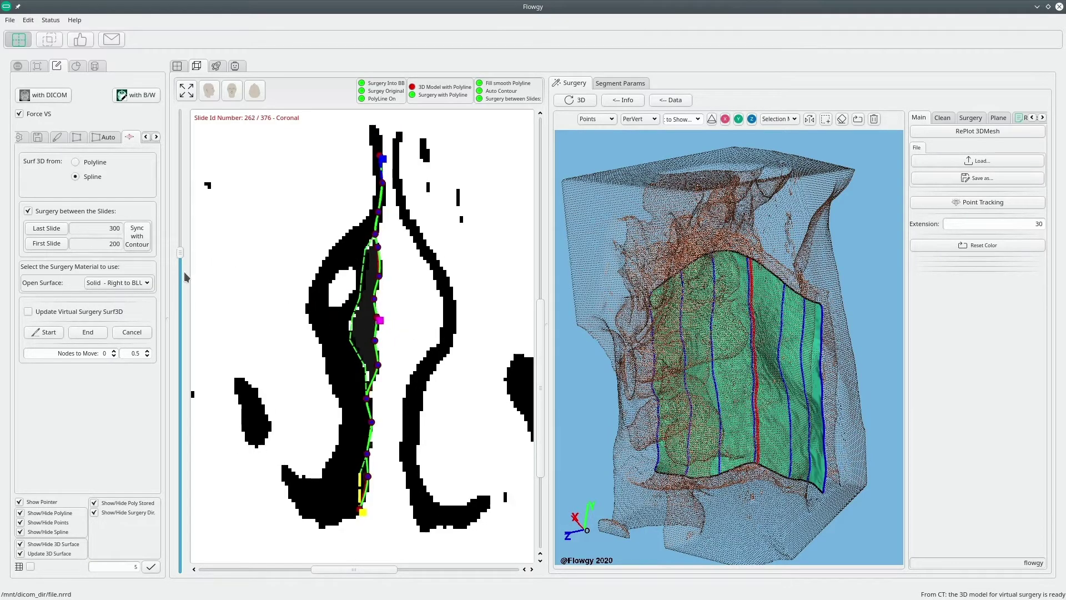
pyautogui.scroll(1, 183, 272)
pyautogui.scroll(1, 183, 272)
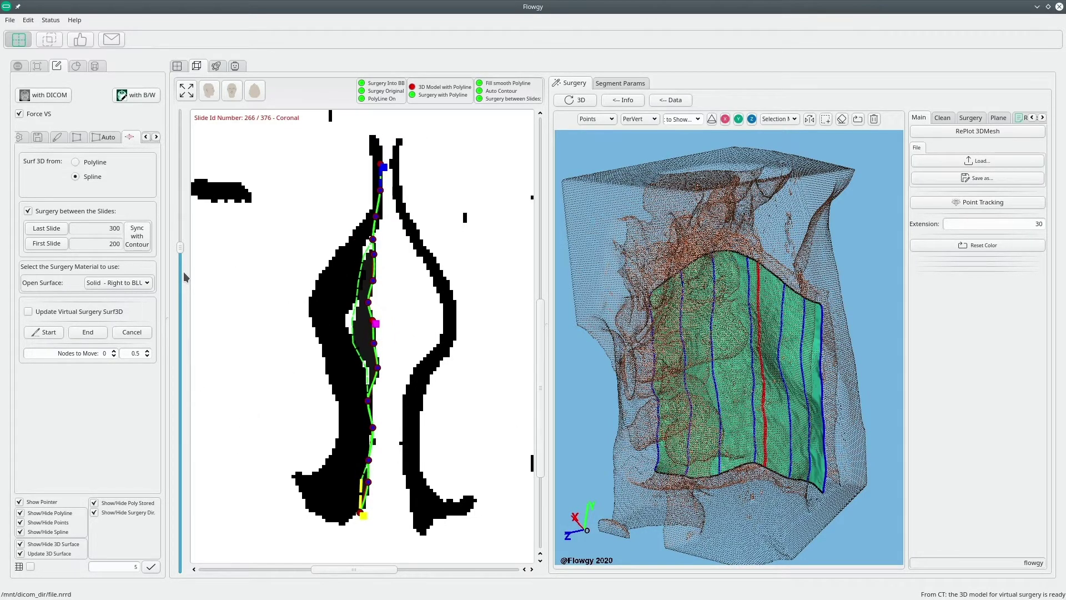
pyautogui.scroll(-5, 185, 277)
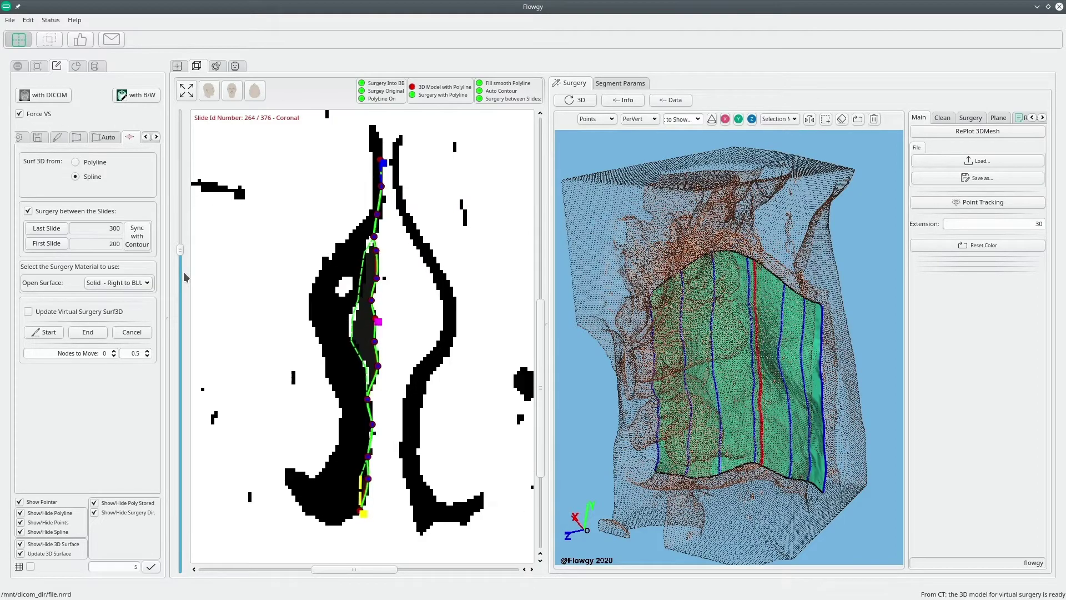
pyautogui.scroll(-3, 185, 277)
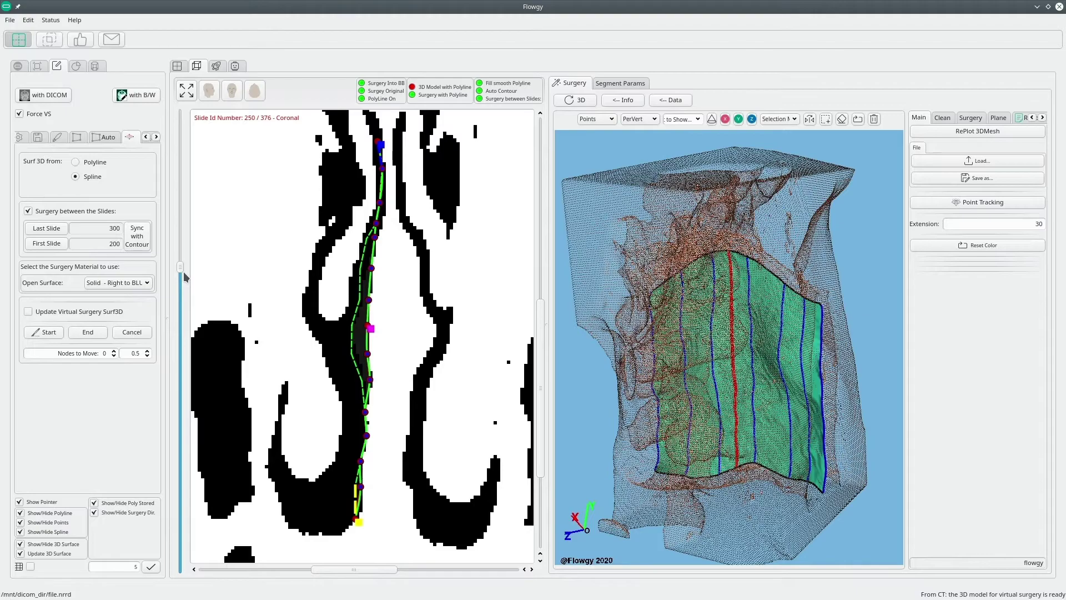
pyautogui.scroll(1, 185, 277)
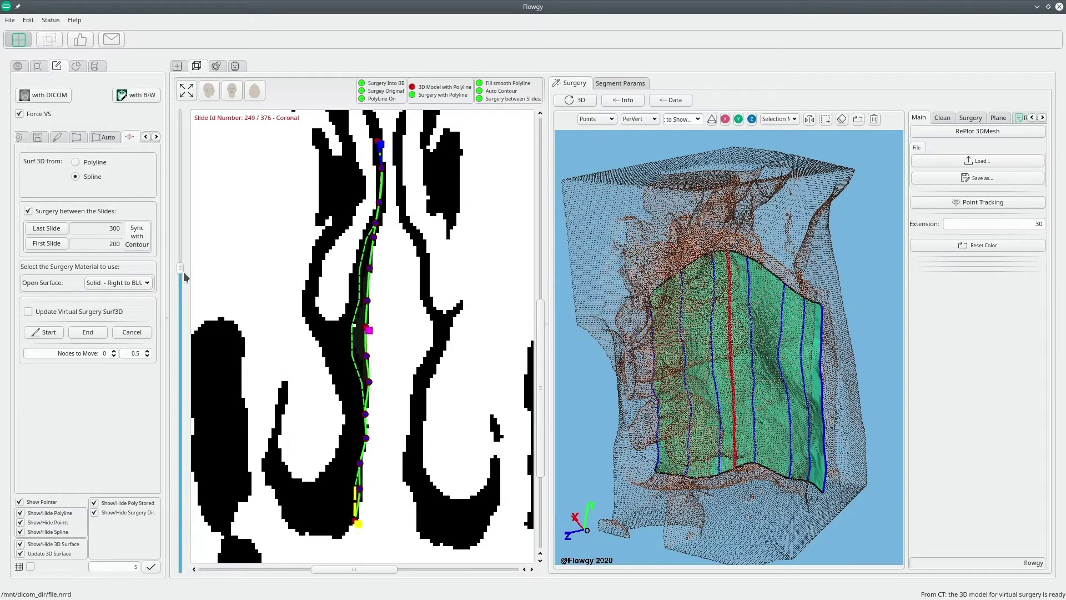
pyautogui.scroll(3, 183, 272)
pyautogui.moveTo(772, 333); pyautogui.dragTo(720, 340)
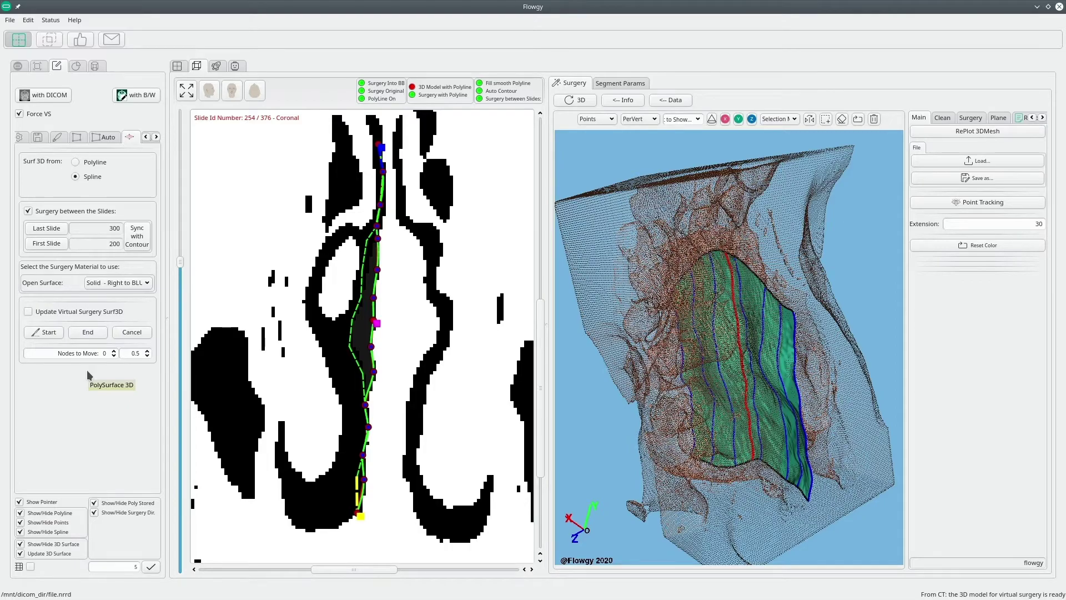
# - Set Nodes to Move to 2 and pull the middle polyline nodes on coronal slice 240 into the septum
pyautogui.moveTo(55, 354); pyautogui.dragTo(110, 360)
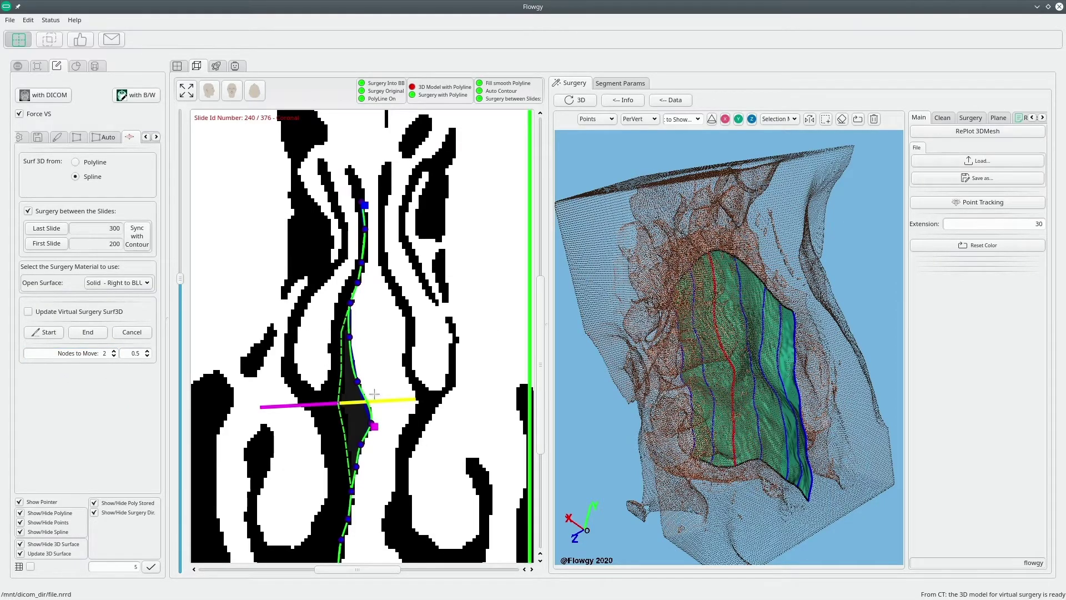
pyautogui.moveTo(374, 393); pyautogui.dragTo(378, 294, button='middle')
pyautogui.moveTo(367, 283)
pyautogui.mouseDown()
pyautogui.moveTo(389, 285)
pyautogui.moveTo(361, 368)
pyautogui.moveTo(383, 378)
pyautogui.mouseUp()
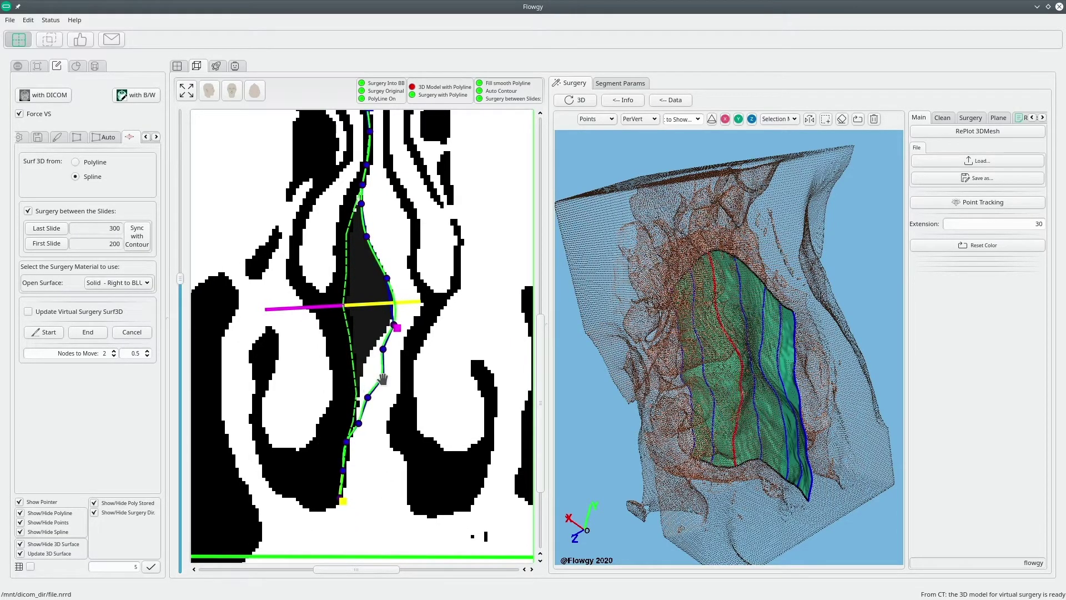
# - Reshape the slice 240 polyline with Nodes to Move at 4, finishing with 2 to shift its lower nodes into the septum
pyautogui.scroll(2, 97, 352)
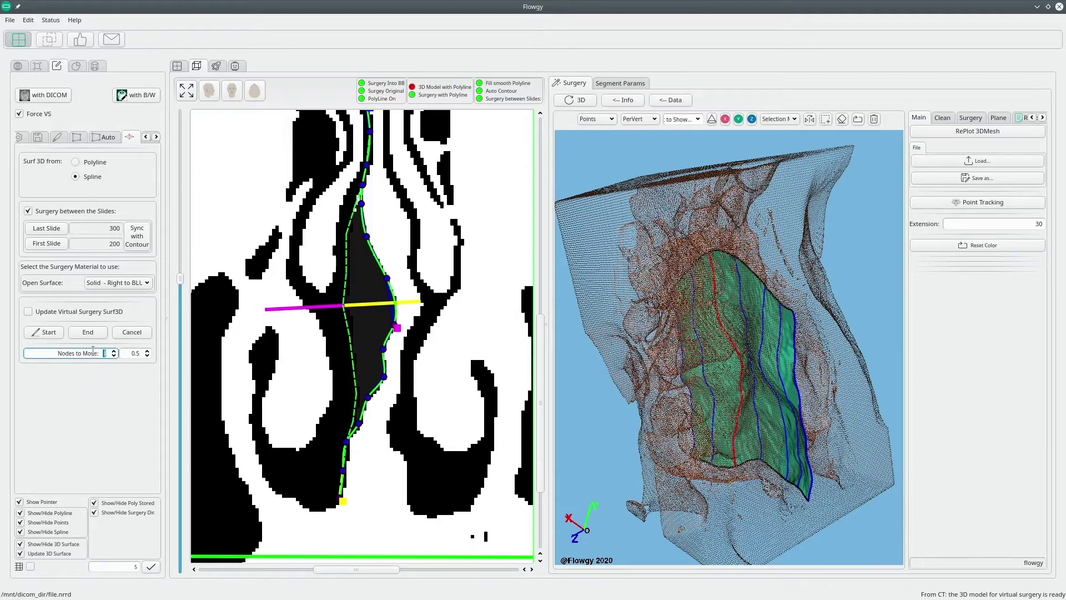
pyautogui.moveTo(385, 282); pyautogui.dragTo(367, 333)
pyautogui.click(102, 353)
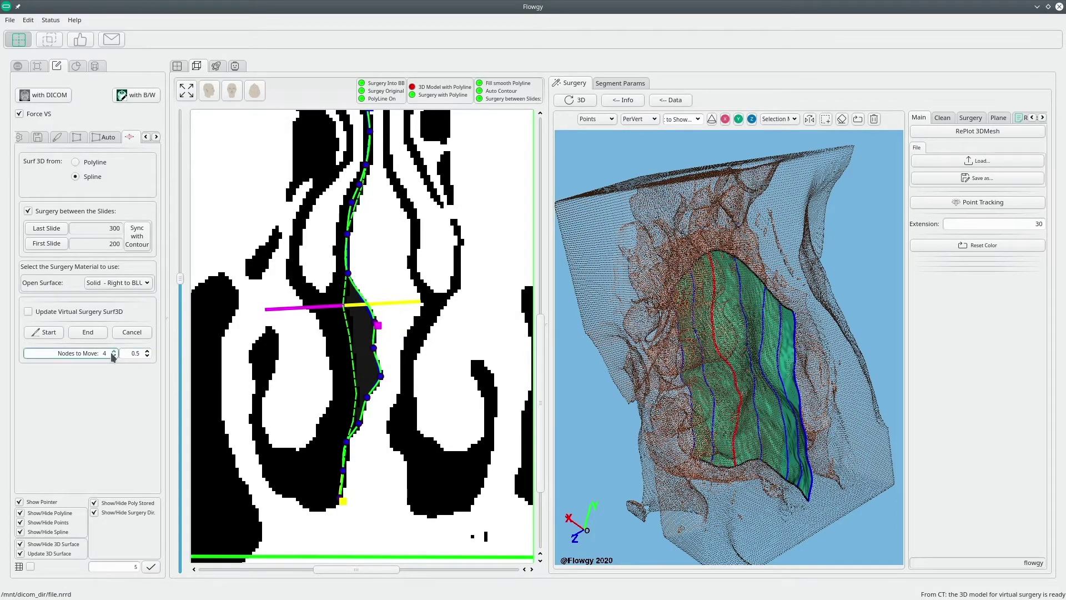
pyautogui.moveTo(344, 440); pyautogui.dragTo(372, 455)
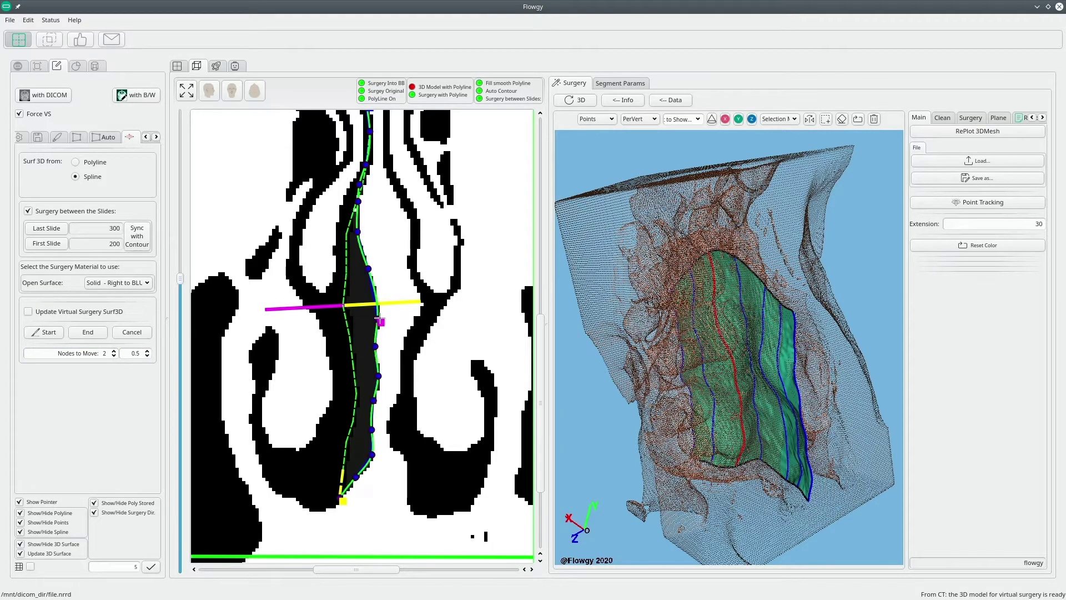
# - Set the factor beside Nodes to Move to 0.1 and pull the magenta node on slice 240 further into the septum
pyautogui.doubleClick(139, 358)
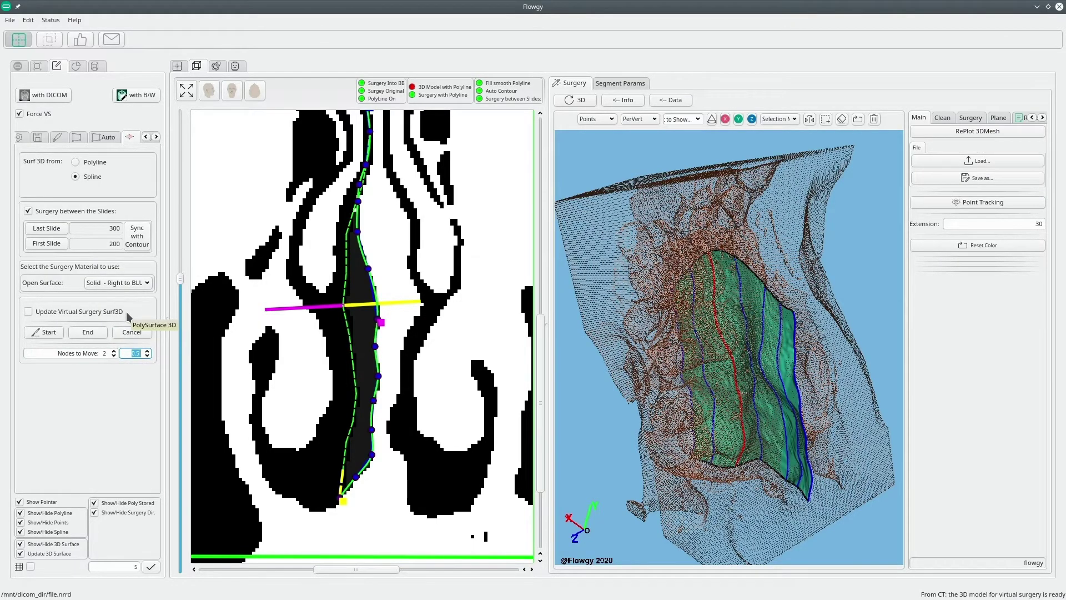
pyautogui.click(123, 353)
pyautogui.press('Up')
pyautogui.moveTo(381, 322)
pyautogui.mouseDown()
pyautogui.moveTo(415, 321)
pyautogui.moveTo(364, 314)
pyautogui.moveTo(370, 323)
pyautogui.moveTo(417, 320)
pyautogui.moveTo(389, 313)
pyautogui.moveTo(396, 330)
pyautogui.mouseUp()
pyautogui.scroll(-9, 133, 353)
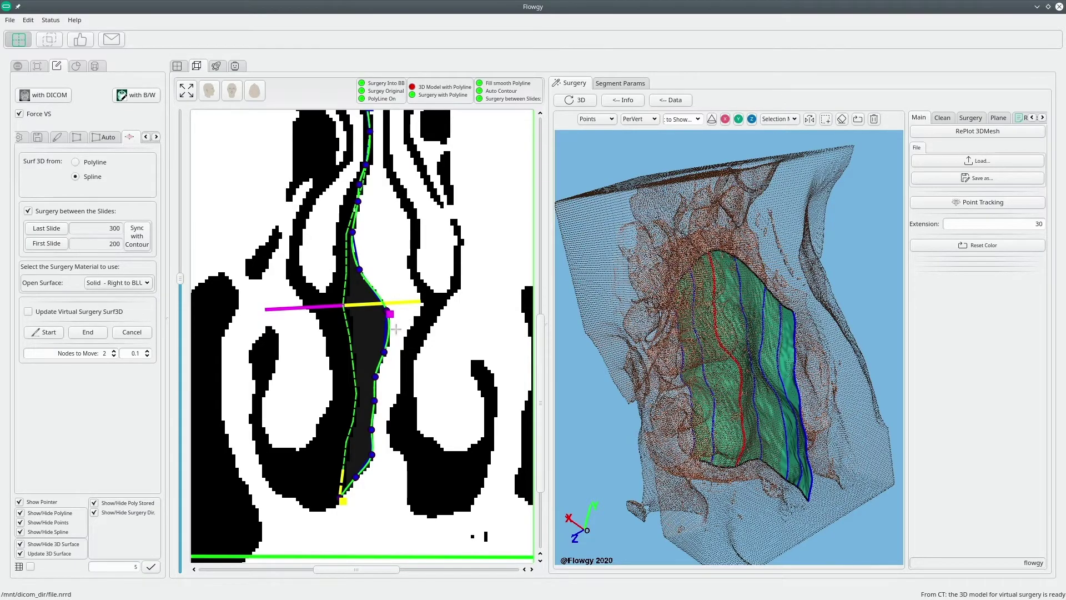
# - Set the factor back to 0.5, move the magenta node toward the original septal edge, and set Nodes to Move to 0
pyautogui.doubleClick(137, 354)
pyautogui.scroll(4, 143, 358)
pyautogui.moveTo(388, 312); pyautogui.dragTo(368, 314)
pyautogui.doubleClick(104, 353)
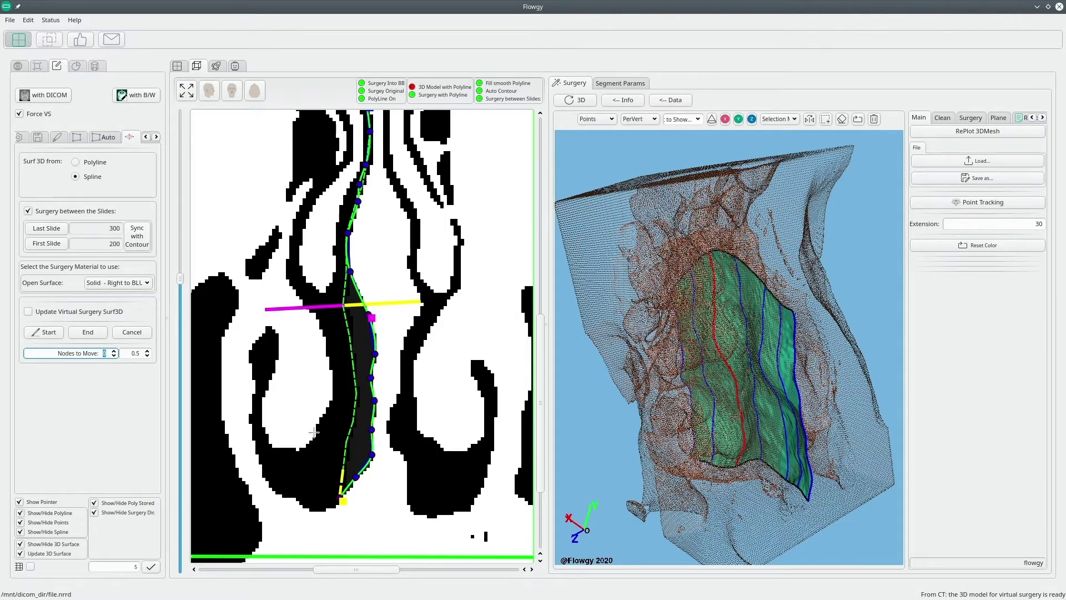
# - Display the 3D model as Smooth and orbit it to look into the nasal passages from the front
pyautogui.moveTo(540, 421); pyautogui.dragTo(698, 432)
pyautogui.scroll(5, 698, 432)
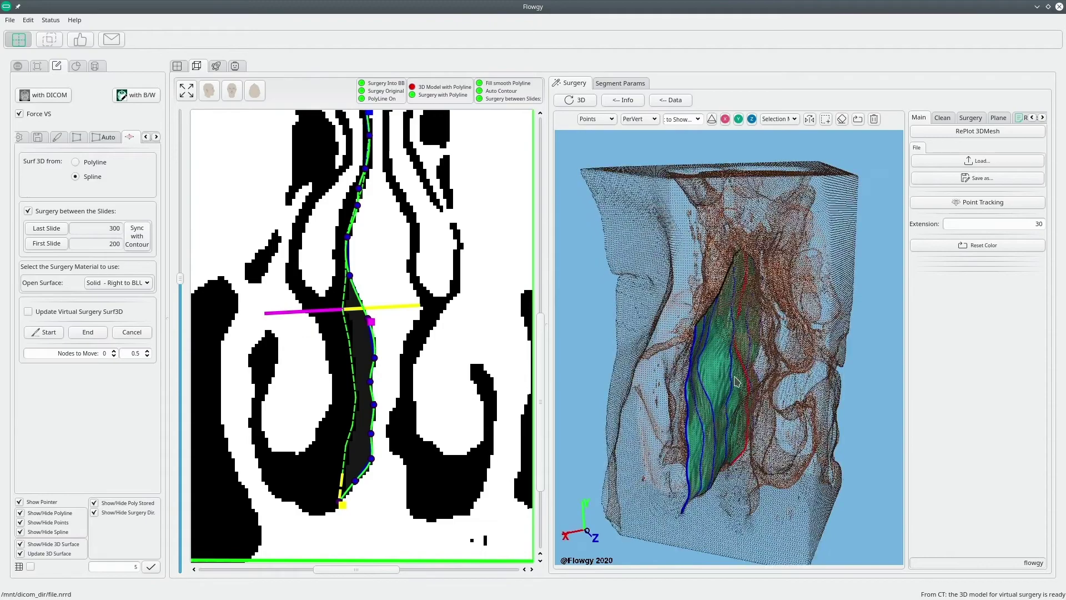
pyautogui.click(599, 119)
pyautogui.click(594, 169)
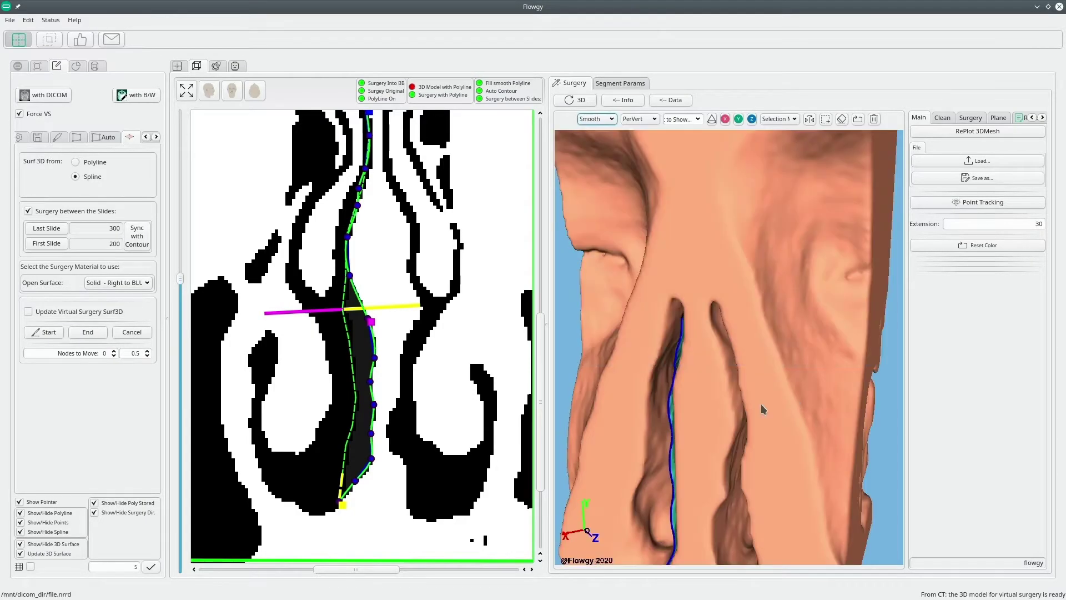
pyautogui.moveTo(695, 350); pyautogui.dragTo(681, 307)
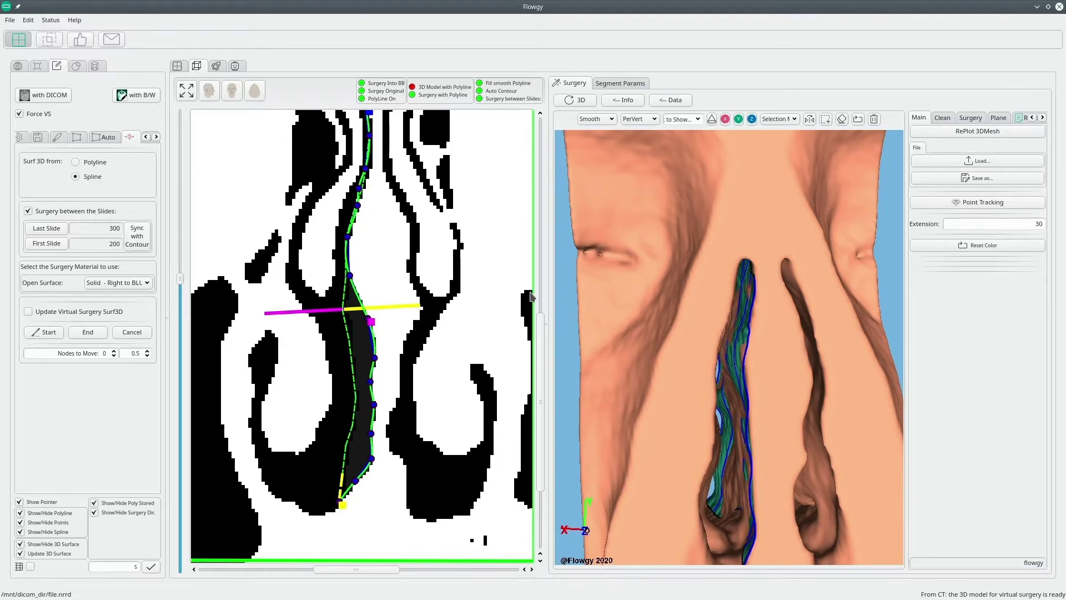
# - Turn on Update Virtual Surgery Surf3D and move one polyline node on slice 240 and two on slice 300 to reshape the septum
pyautogui.click(28, 311)
pyautogui.moveTo(375, 359)
pyautogui.mouseDown()
pyautogui.moveTo(393, 358)
pyautogui.moveTo(365, 358)
pyautogui.mouseUp()
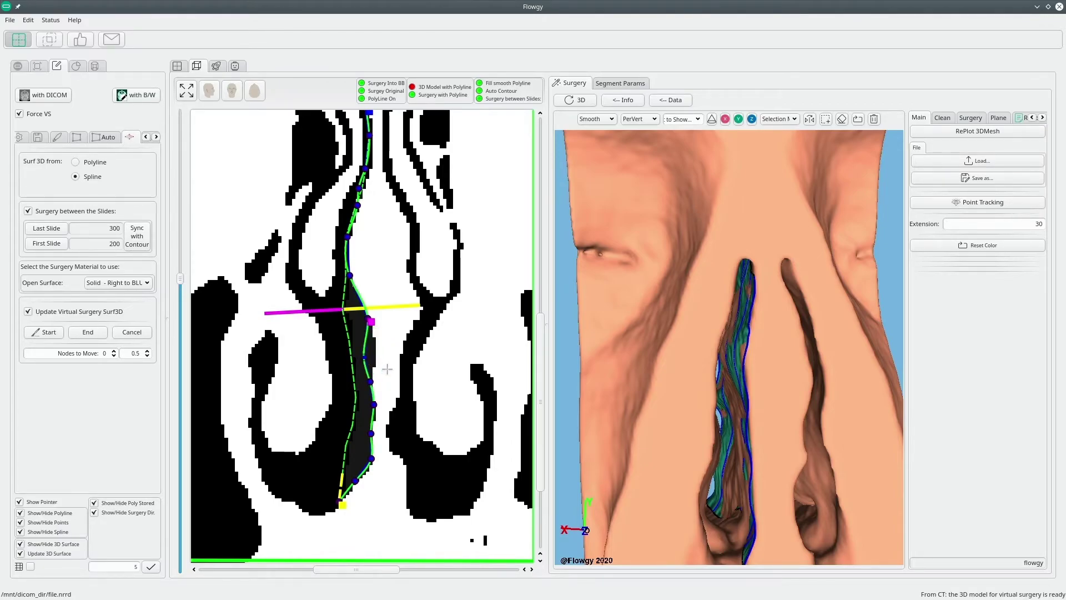
pyautogui.scroll(-4, 387, 369)
pyautogui.scroll(5, 387, 369)
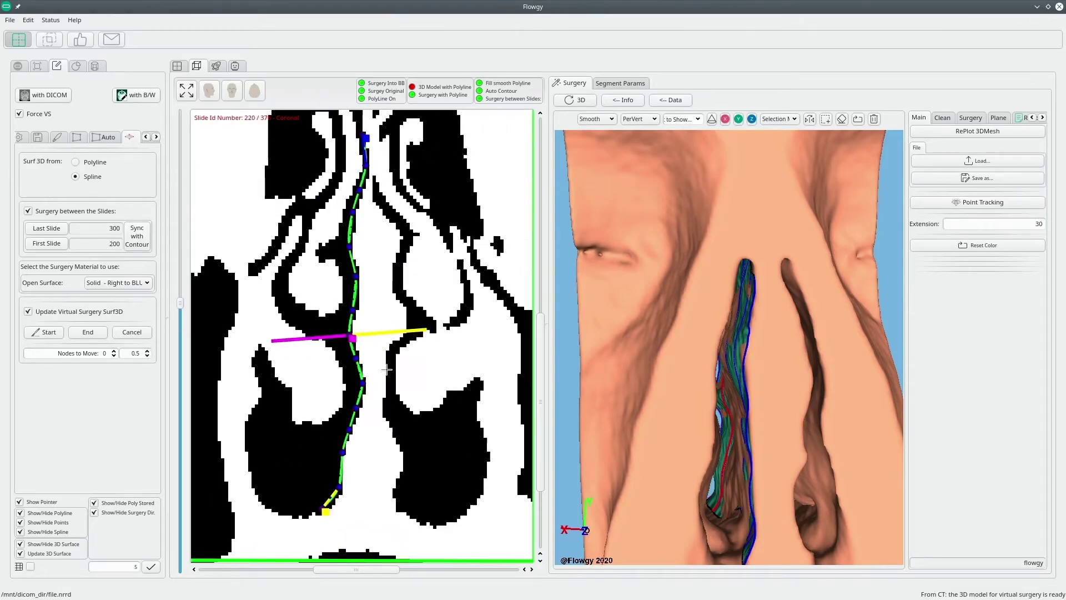
pyautogui.scroll(20, 386, 370)
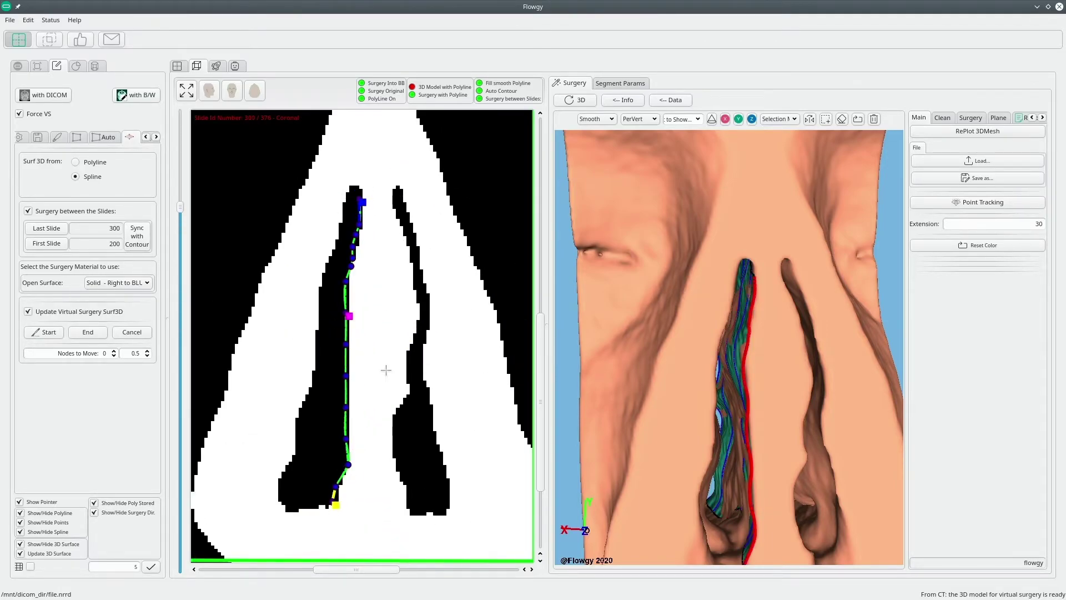
pyautogui.moveTo(345, 376); pyautogui.dragTo(370, 381)
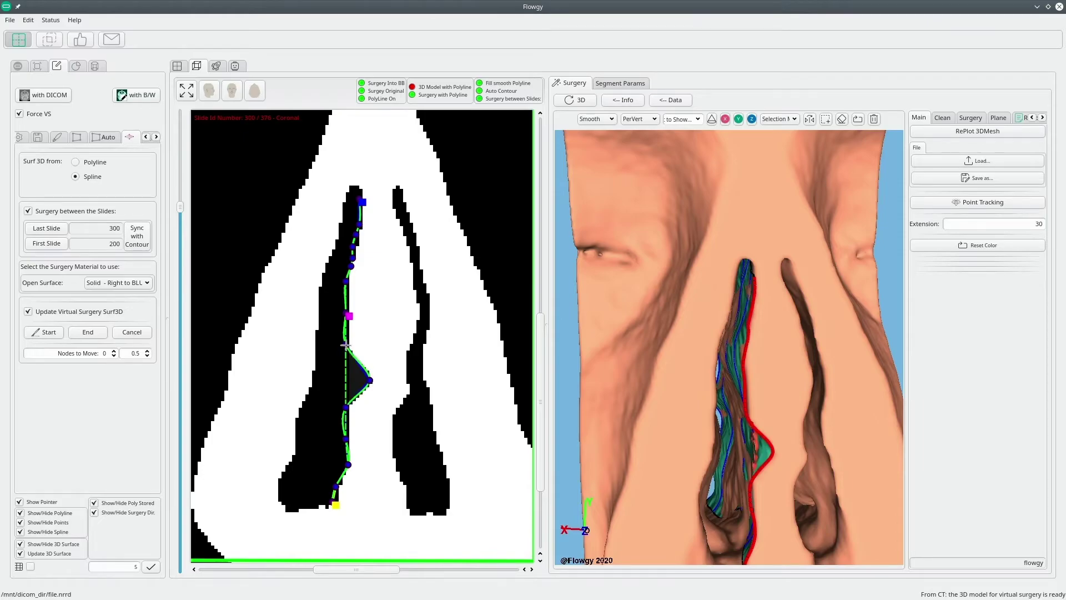
pyautogui.click(376, 336)
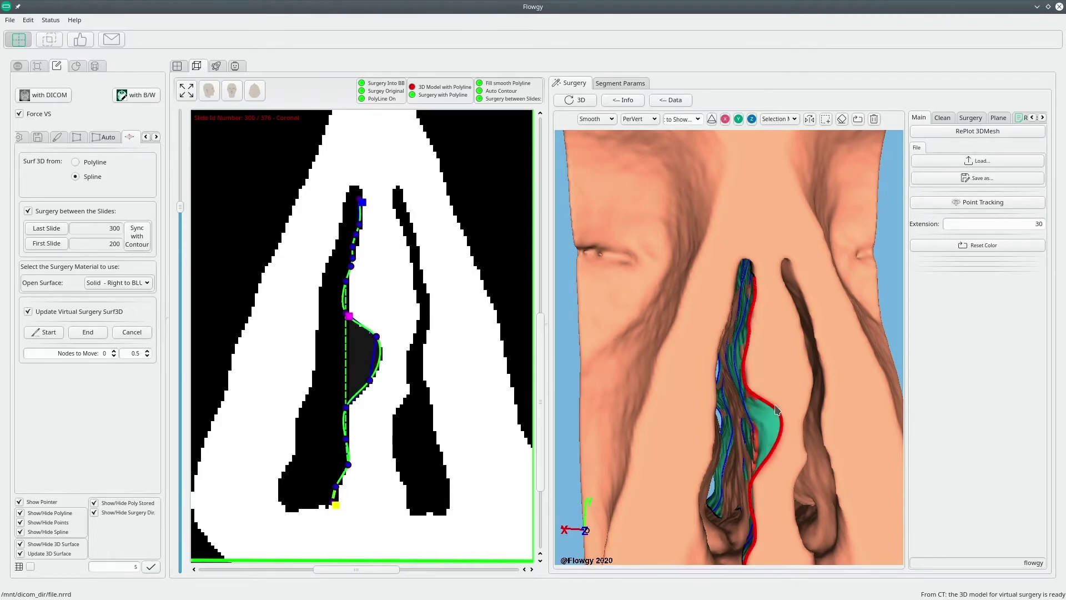
# - Inspect the reshaped septal edge of slice 300 on the smooth 3D model from afar and close up
pyautogui.scroll(-3, 776, 425)
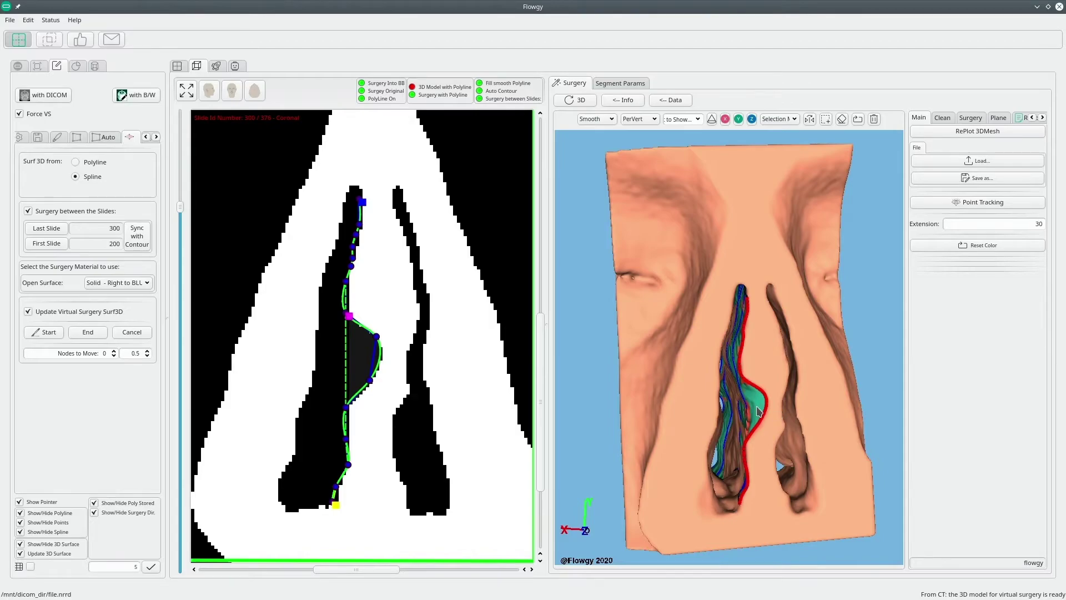
pyautogui.scroll(-3, 772, 416)
pyautogui.scroll(6, 744, 387)
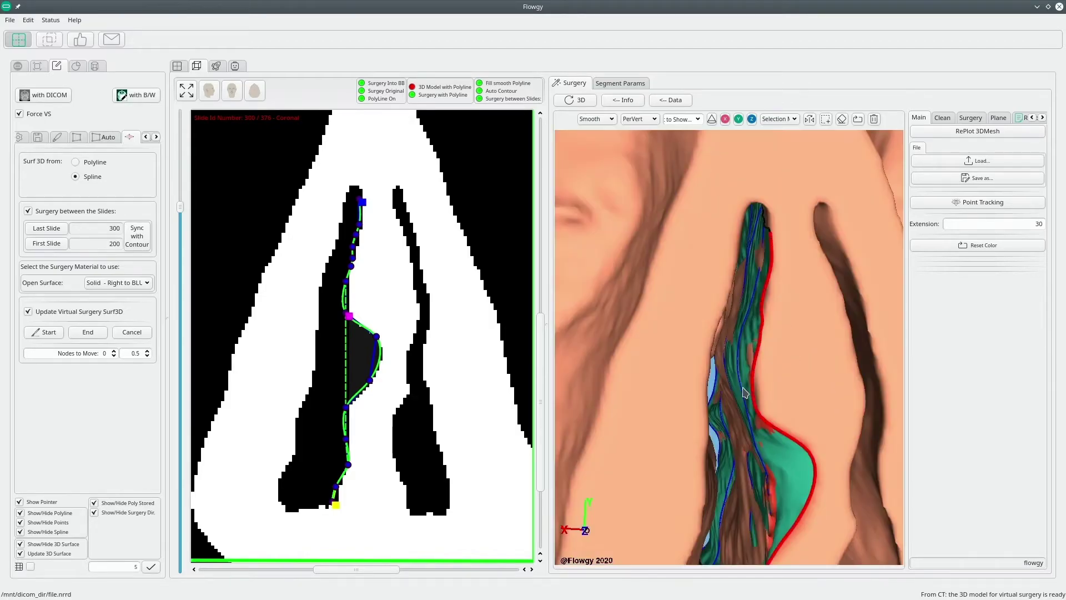
pyautogui.moveTo(708, 300); pyautogui.dragTo(749, 376)
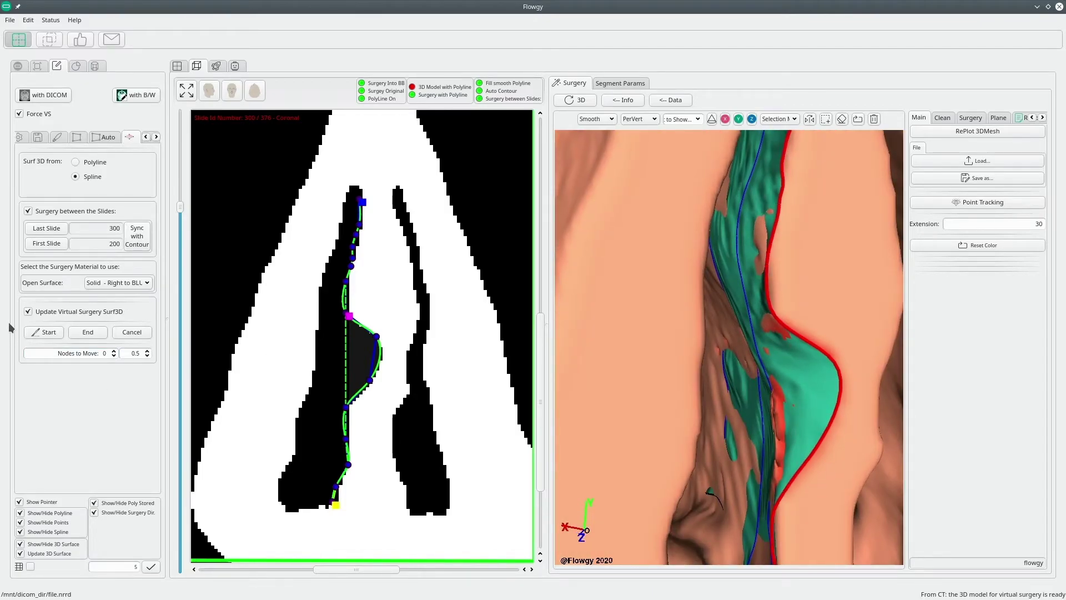
# - Turn off Update Virtual Surgery Surf3D and end the virtual surgery between slices 300 and 200
pyautogui.click(28, 312)
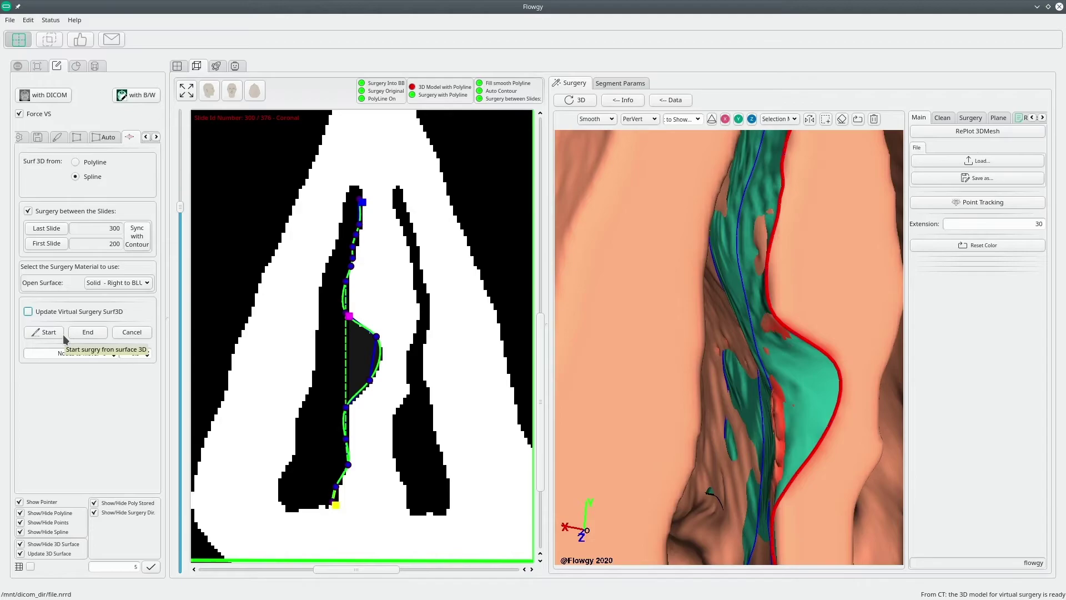
pyautogui.click(87, 332)
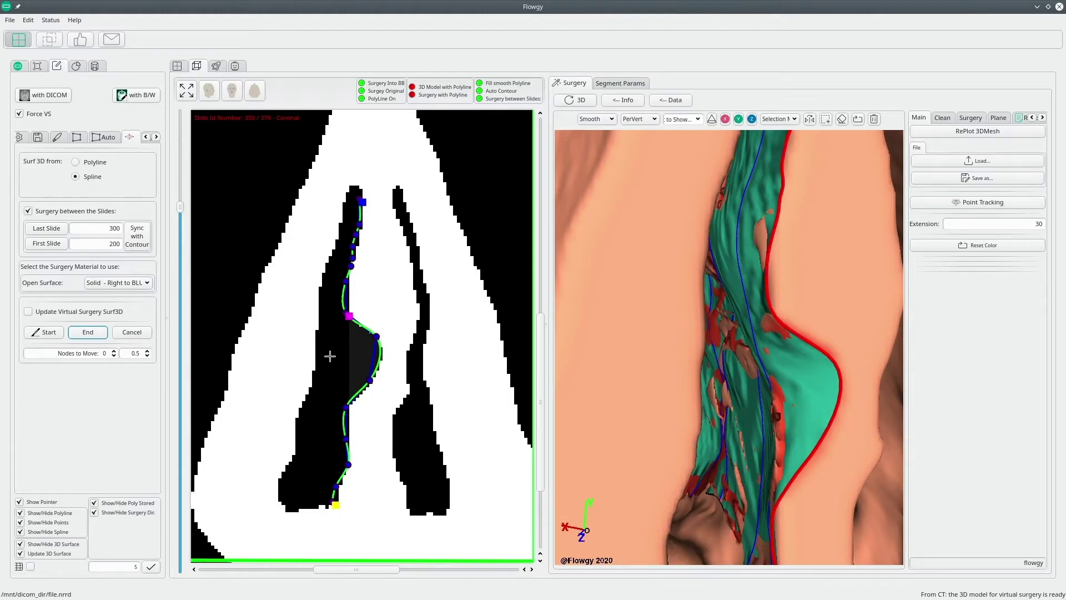
# - Create a 15-node automatic edge polyline from the top to the bottom of the opposite septal edge on slice 300
pyautogui.click(105, 137)
pyautogui.click(119, 173)
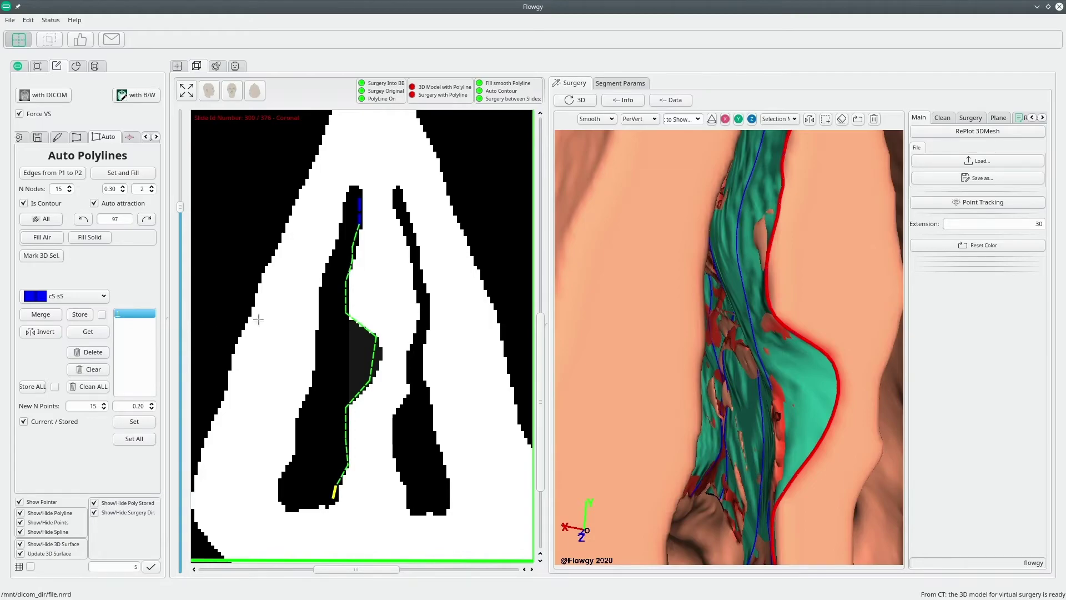
pyautogui.click(392, 195)
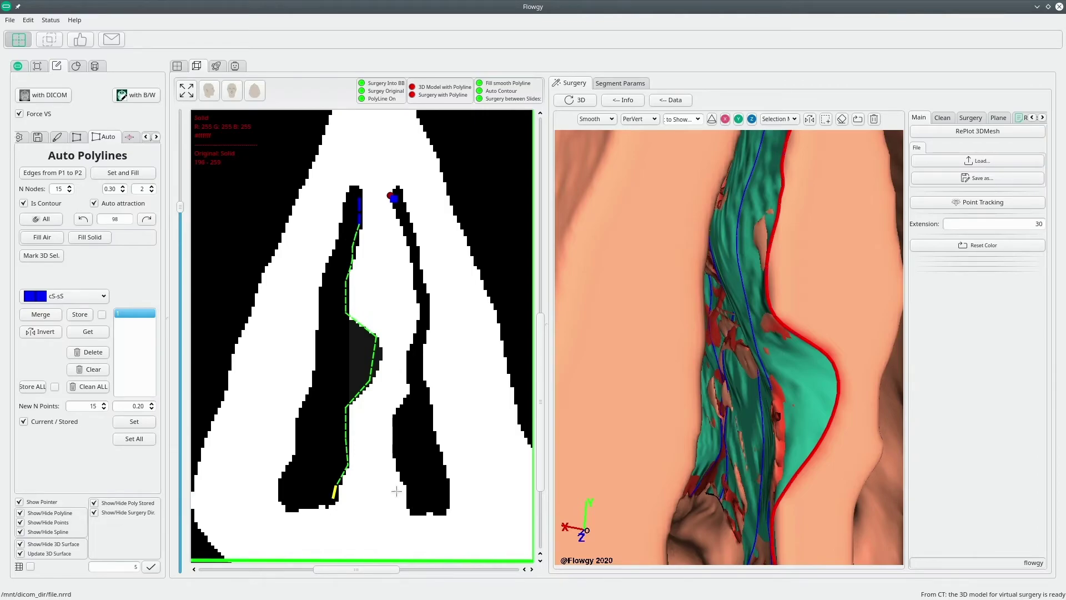
pyautogui.click(409, 513)
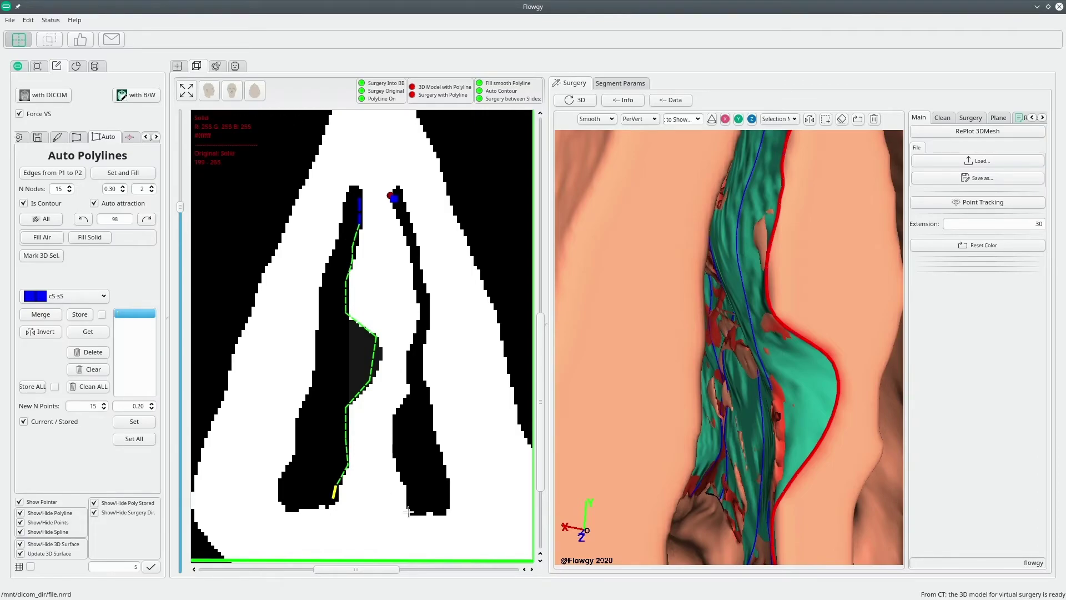
pyautogui.click(75, 174)
pyautogui.click(76, 173)
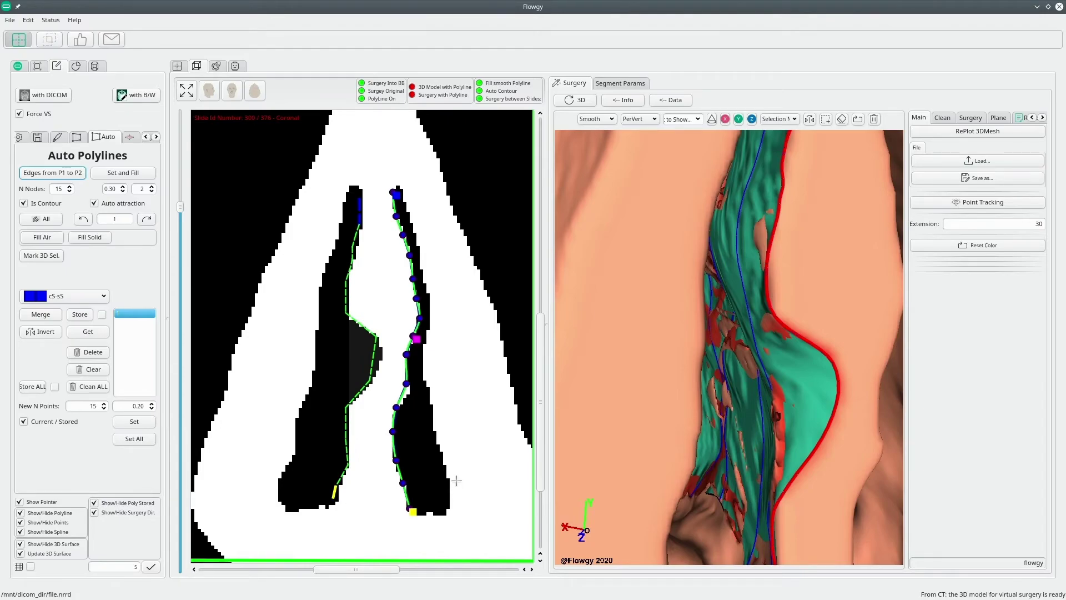
# - Merge the current polyline with the stored one using the cS-sS connection
pyautogui.click(65, 300)
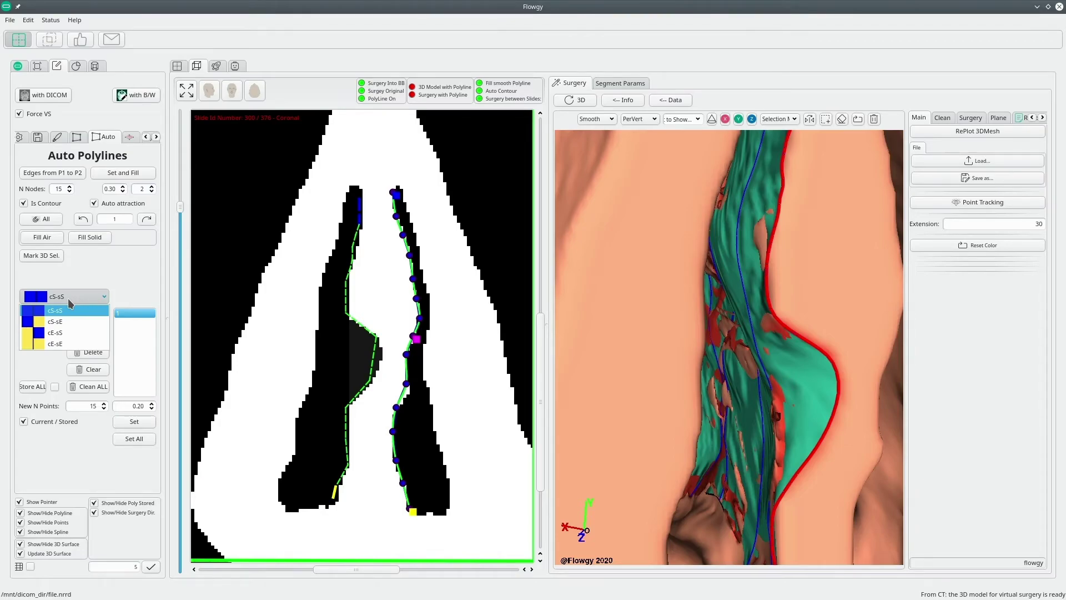
pyautogui.click(67, 295)
pyautogui.click(49, 319)
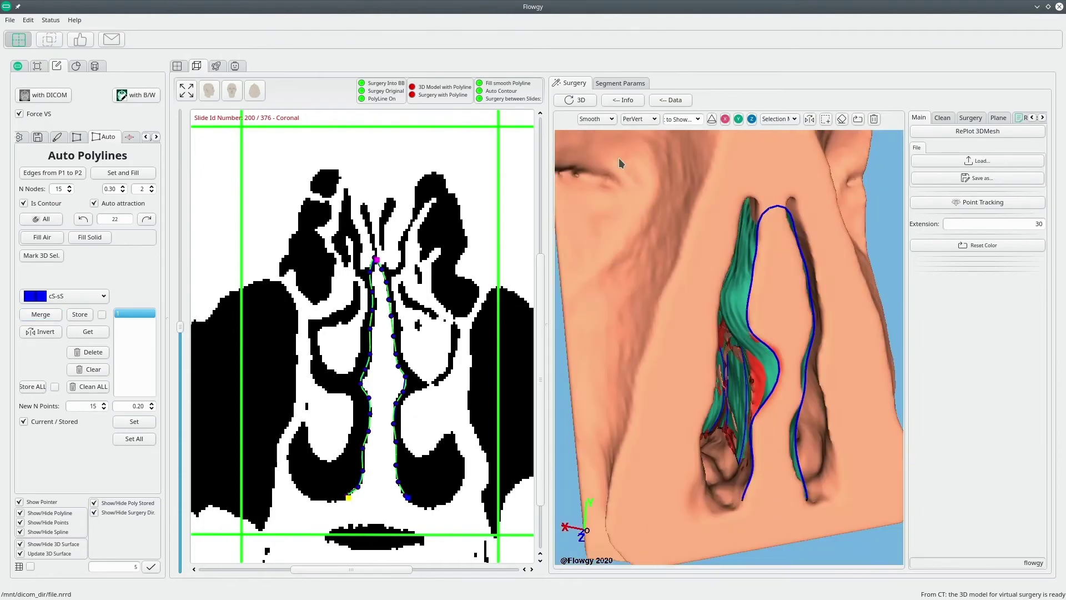
# - Display the 3D model as Points and set the merged septal polyline to closed
pyautogui.click(607, 120)
pyautogui.click(600, 138)
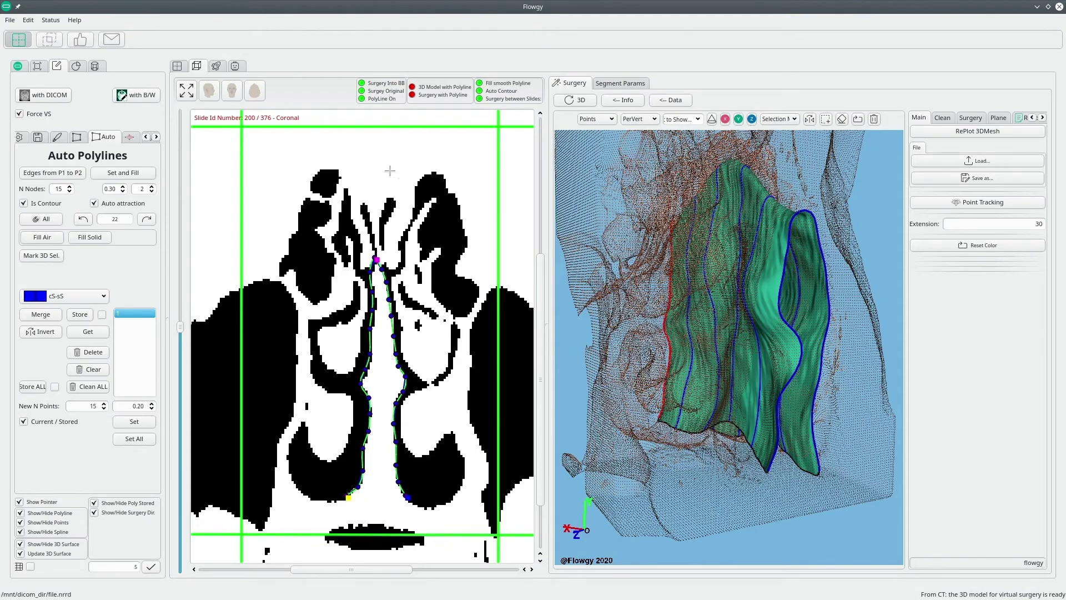
pyautogui.click(19, 136)
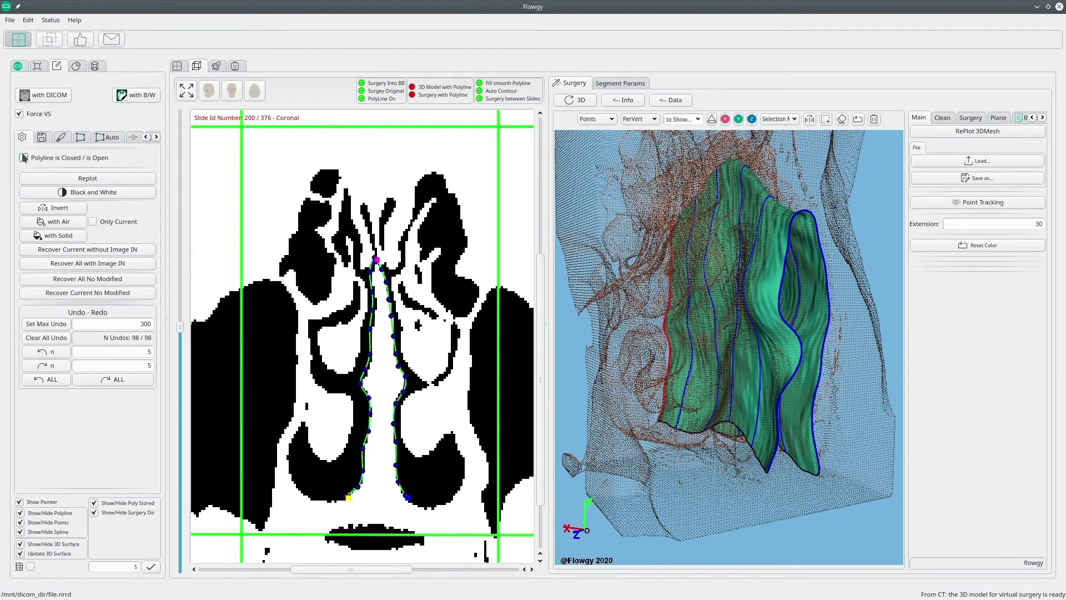
pyautogui.click(23, 158)
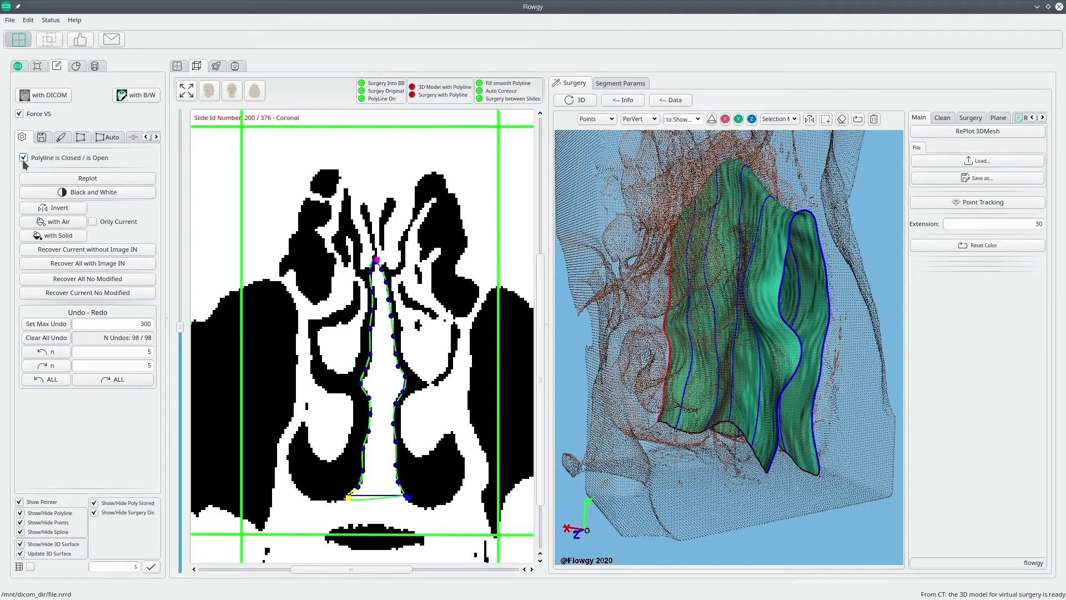
# - Refresh the 3D surface display and orbit around the closed septal surface to inspect it from the front and side
pyautogui.click(110, 137)
pyautogui.moveTo(739, 383); pyautogui.dragTo(812, 388)
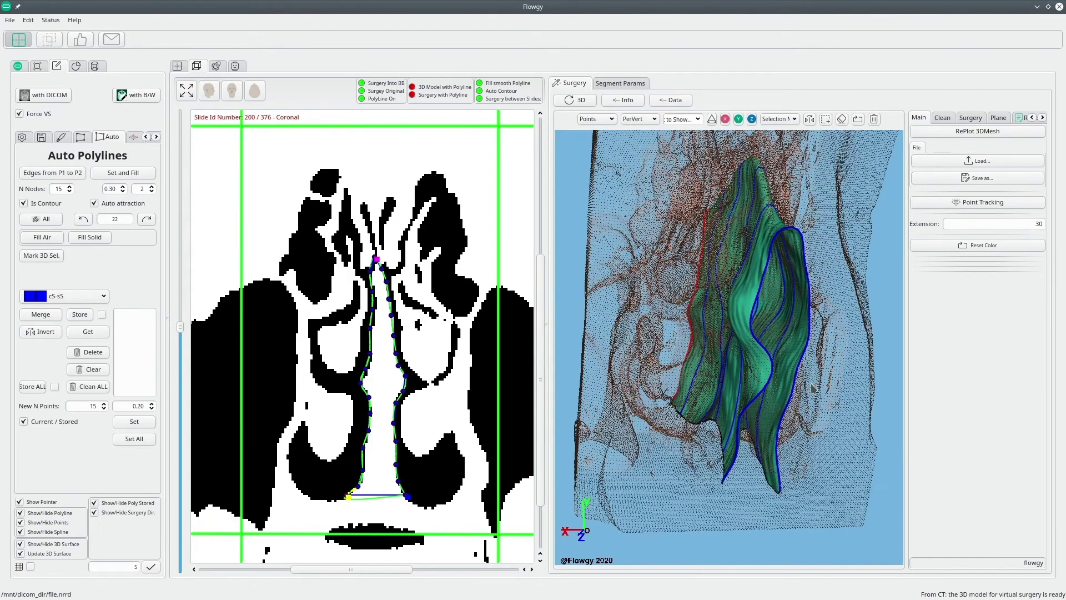
pyautogui.click(45, 546)
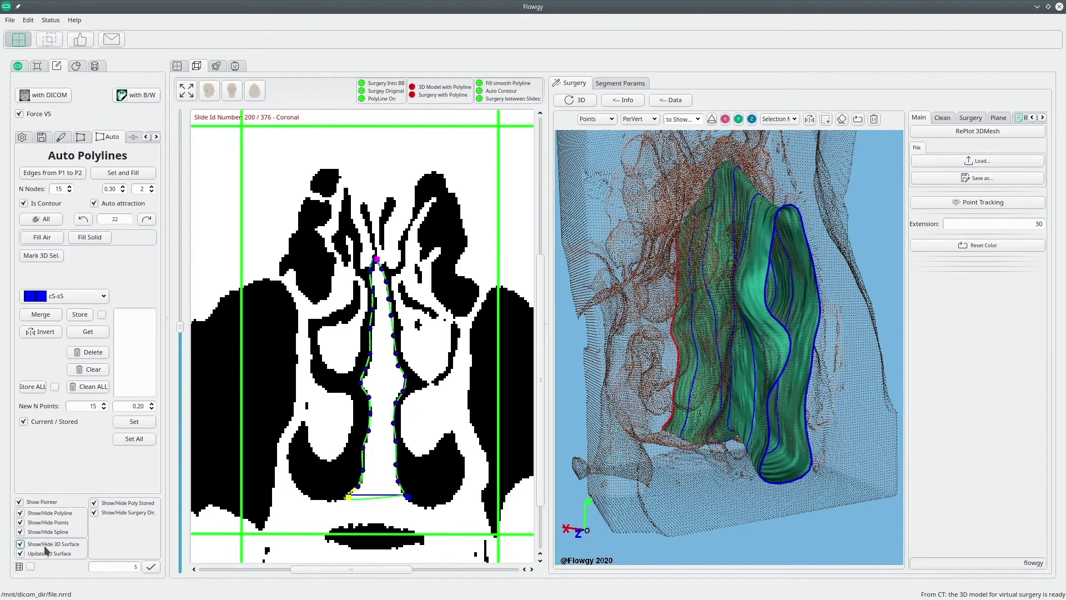
pyautogui.moveTo(678, 355)
pyautogui.mouseDown()
pyautogui.moveTo(645, 353)
pyautogui.moveTo(661, 357)
pyautogui.mouseUp()
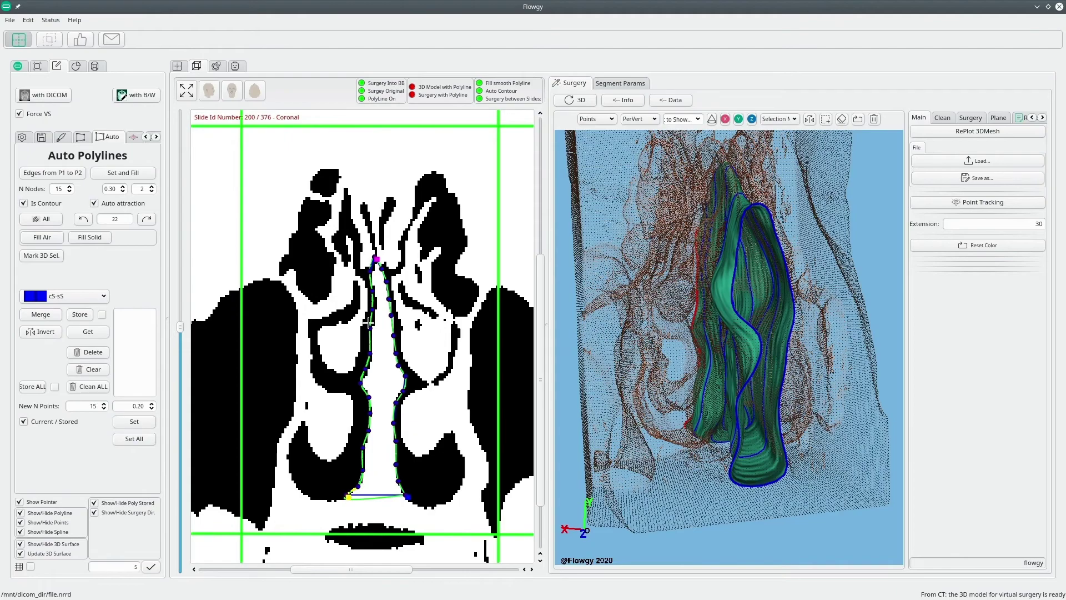
pyautogui.moveTo(800, 364)
pyautogui.mouseDown()
pyautogui.moveTo(831, 358)
pyautogui.moveTo(811, 350)
pyautogui.mouseUp()
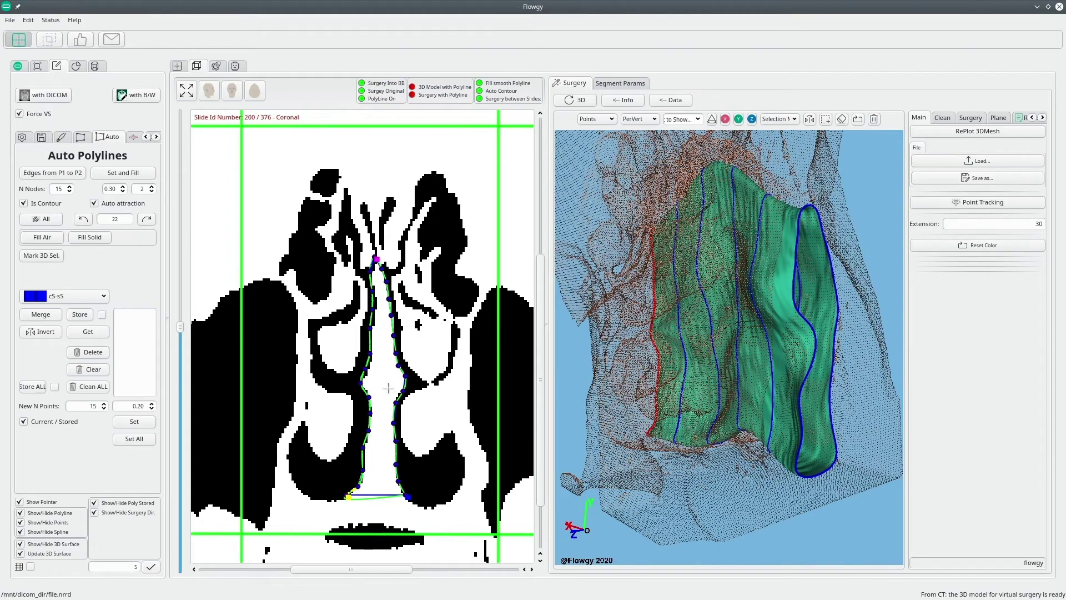
# - Start virtual surgery between slices 300 and 200 with Solid as the closed surface material
pyautogui.click(133, 137)
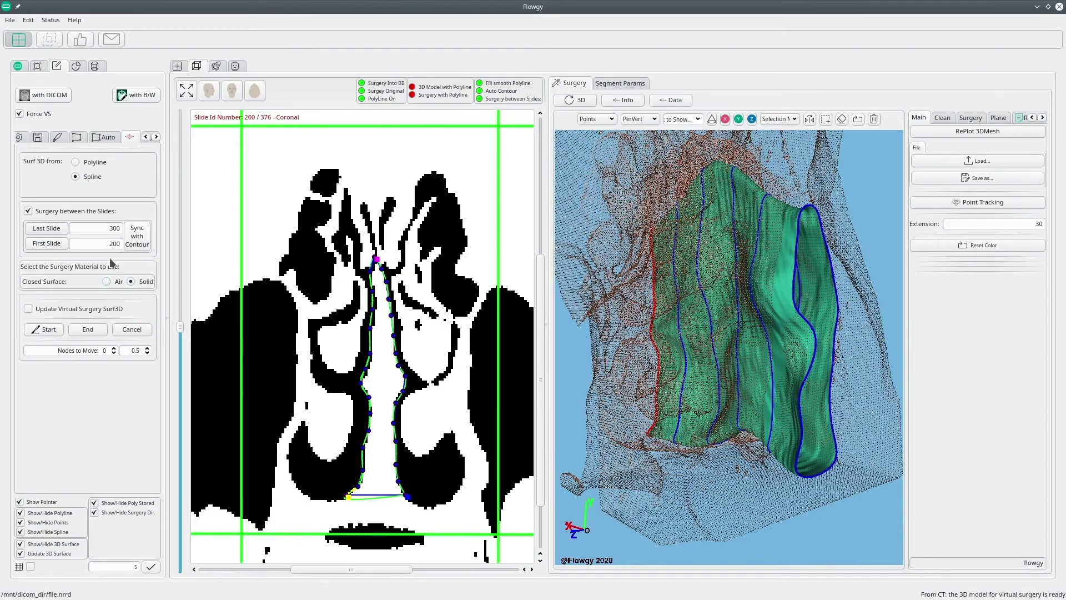
pyautogui.click(118, 283)
pyautogui.click(140, 284)
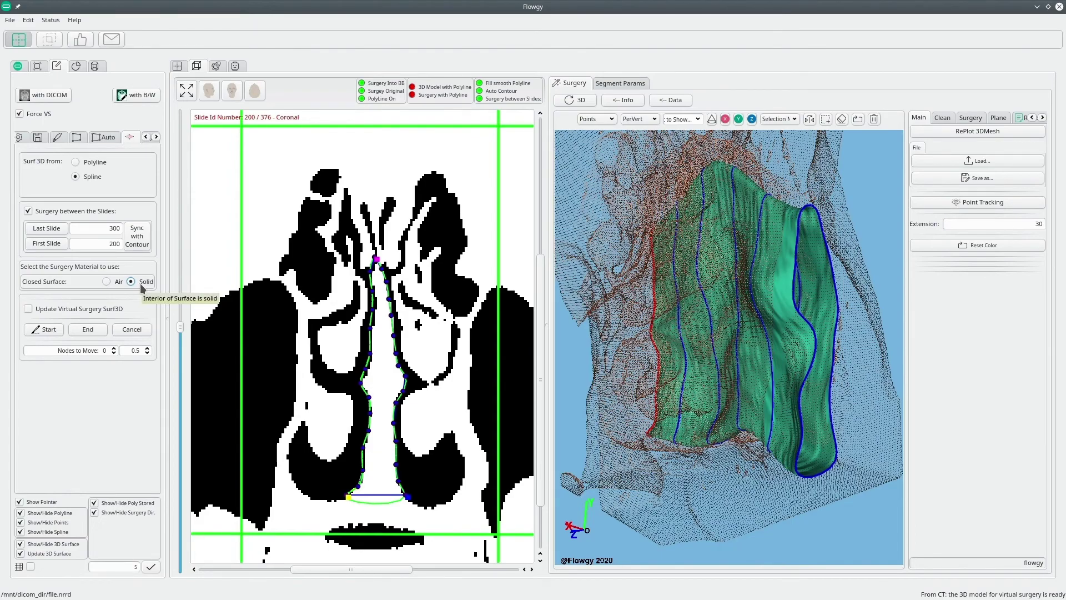
pyautogui.click(42, 331)
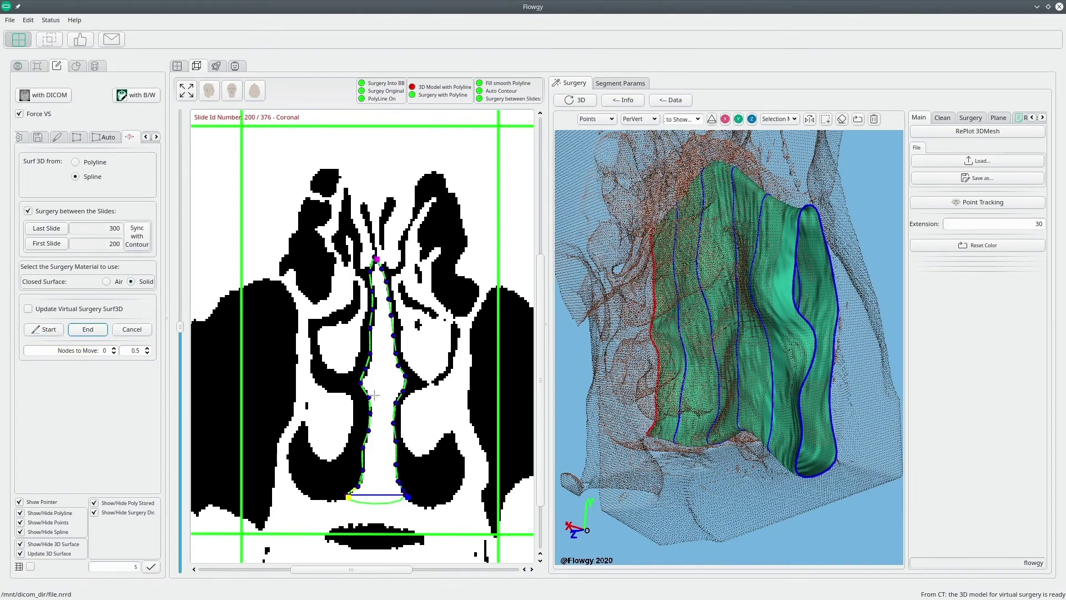
# - Move one septal node inward on slice 200, set Nodes to Move to 2, and reshape both lower septal edges by moving node groups
pyautogui.moveTo(360, 381); pyautogui.dragTo(384, 373)
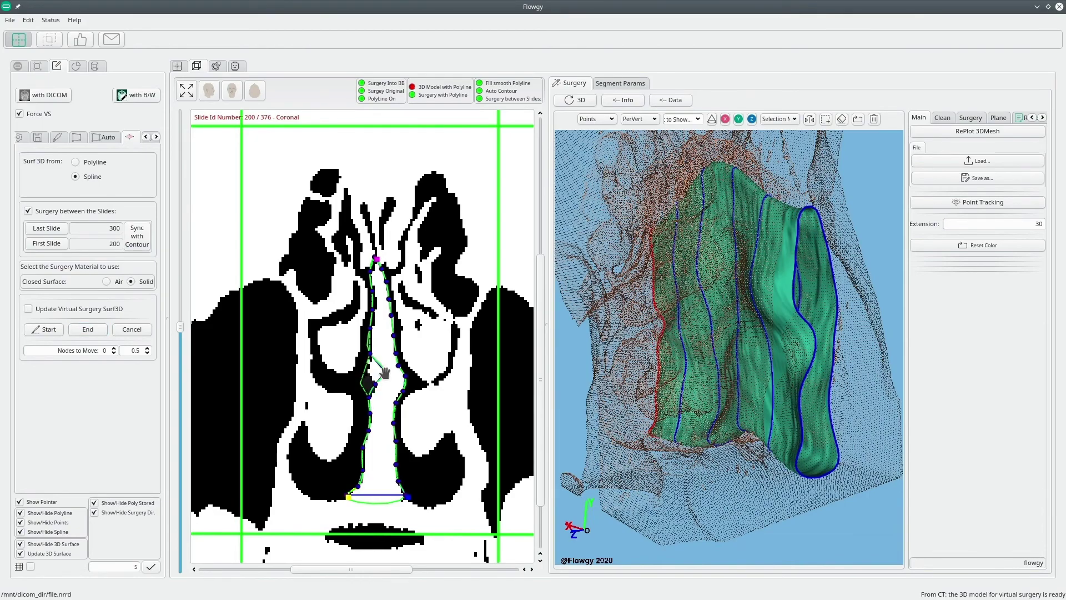
pyautogui.click(114, 348)
pyautogui.moveTo(397, 441); pyautogui.dragTo(384, 411)
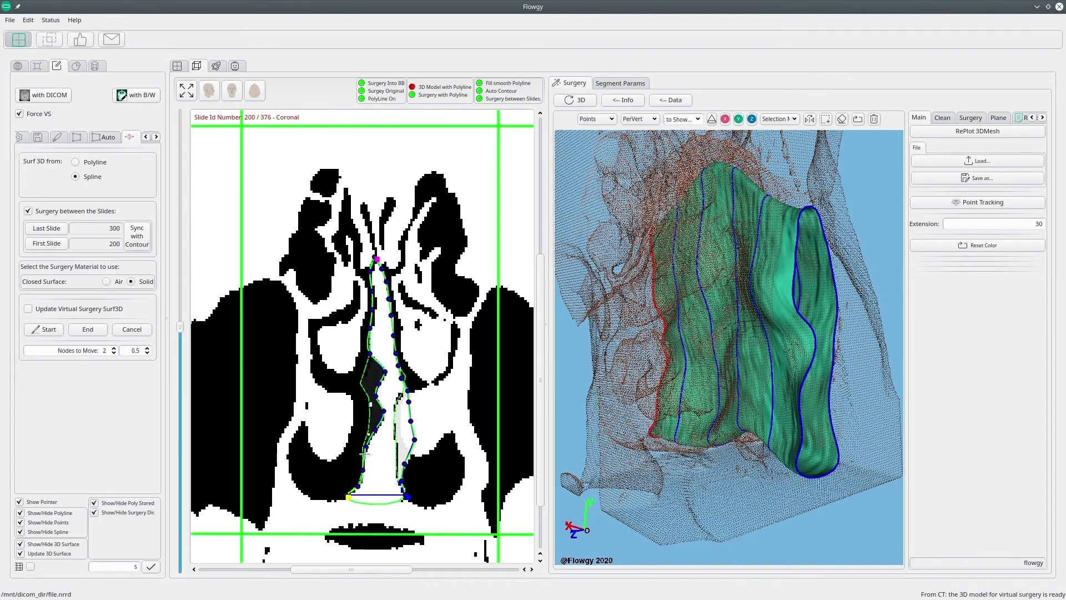
pyautogui.moveTo(358, 473); pyautogui.dragTo(372, 473)
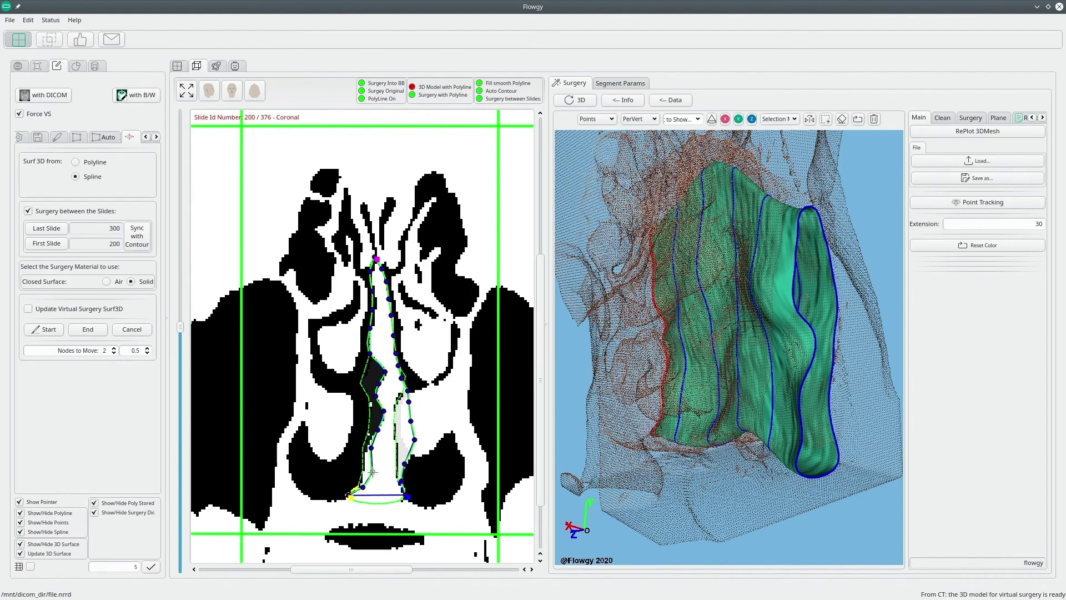